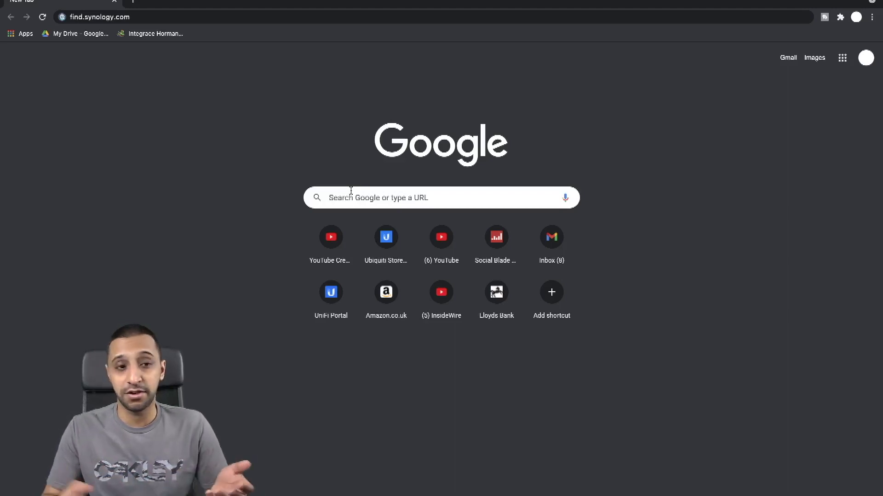
Step: Load find.synology.com, return to the first DS920+ at 10.1.1.178, and connect to it
click(271, 18)
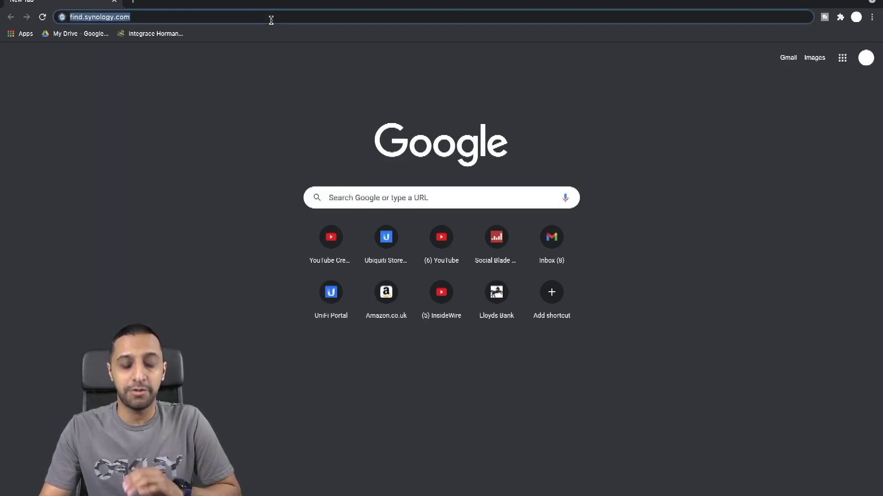
key(Return)
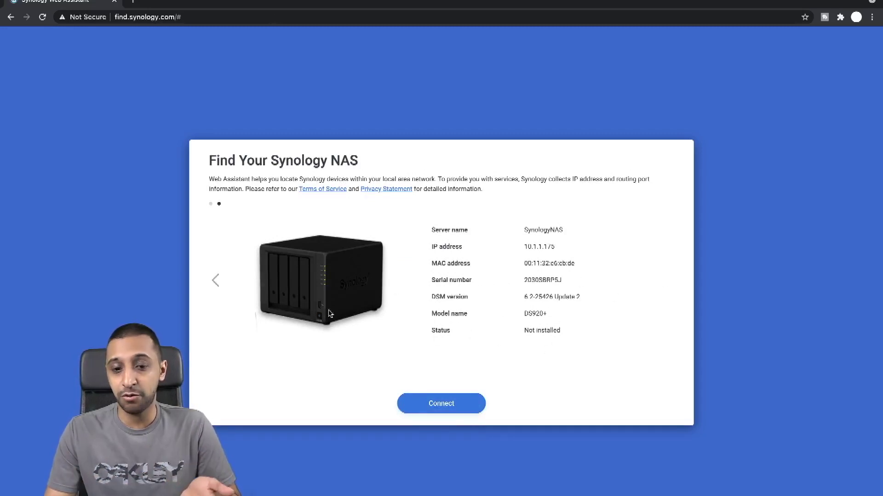
click(216, 287)
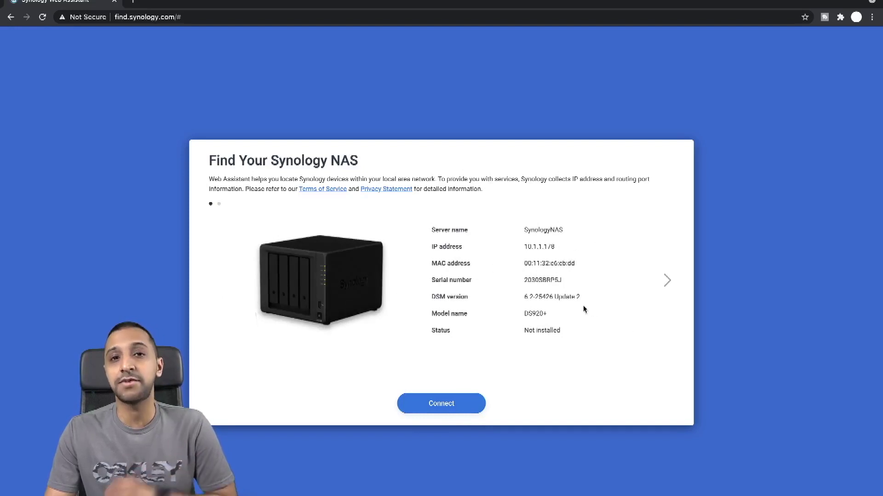
click(453, 410)
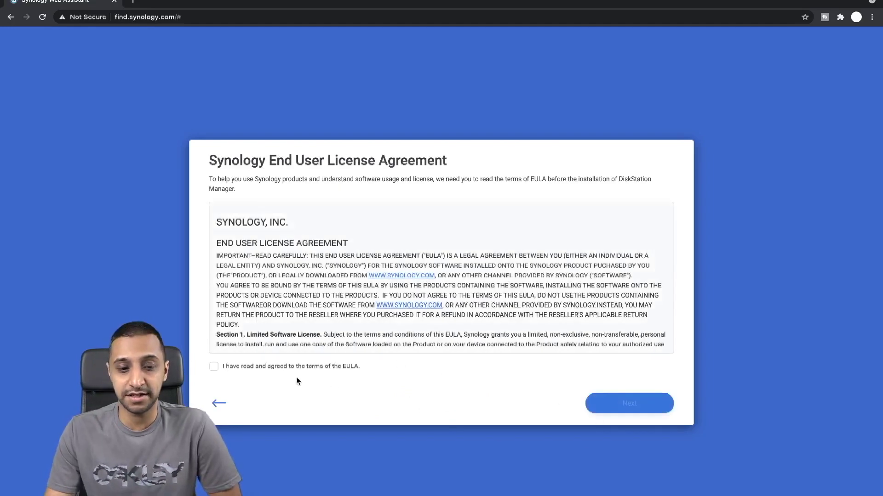
Step: Accept the end user licence agreement and the privacy statement
click(304, 367)
click(648, 404)
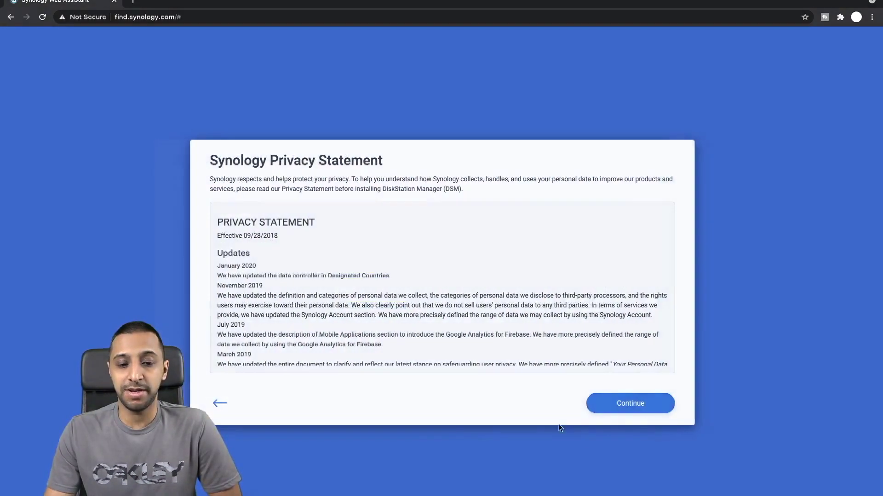
click(628, 404)
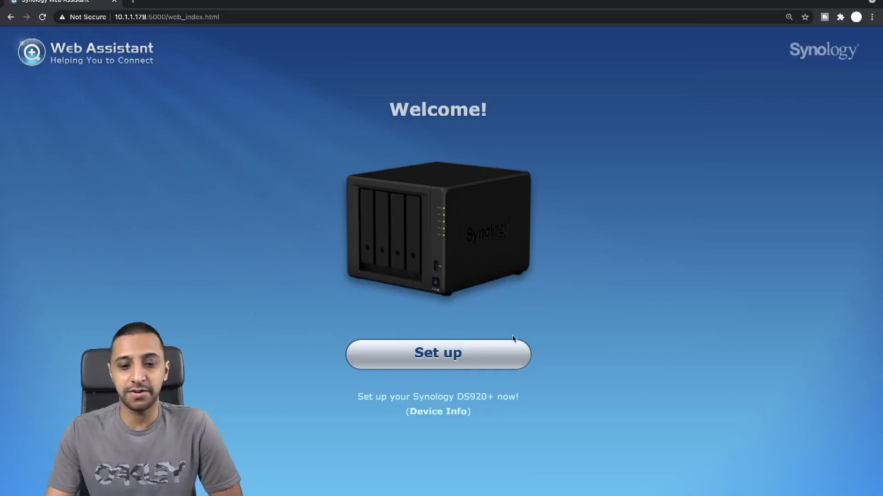
Step: Install the latest DSM on the DS920+, acknowledging that disk data will be erased
click(456, 364)
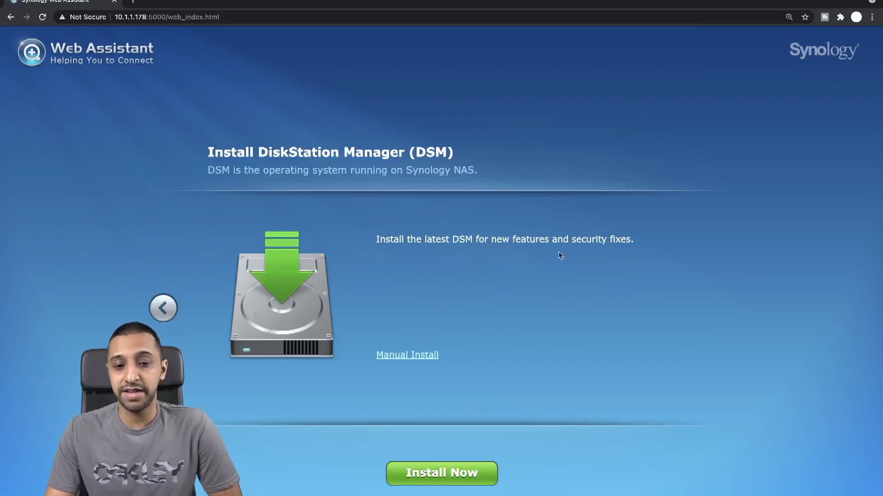
click(441, 474)
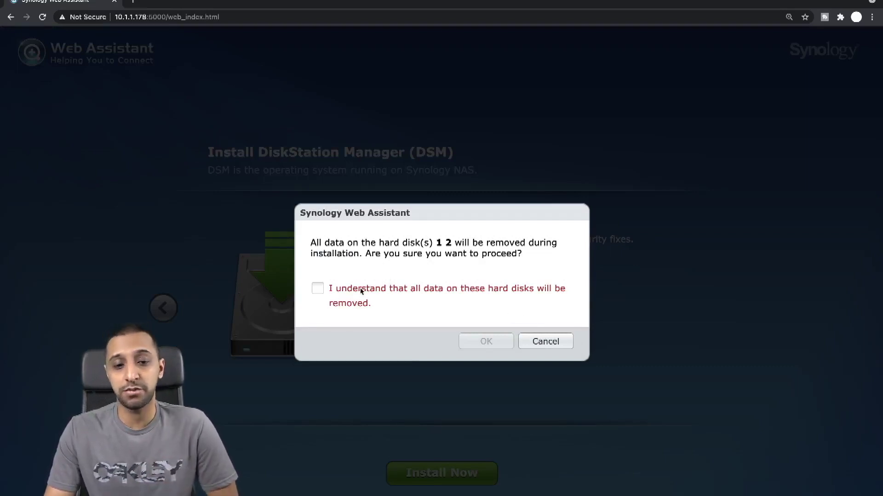
click(319, 293)
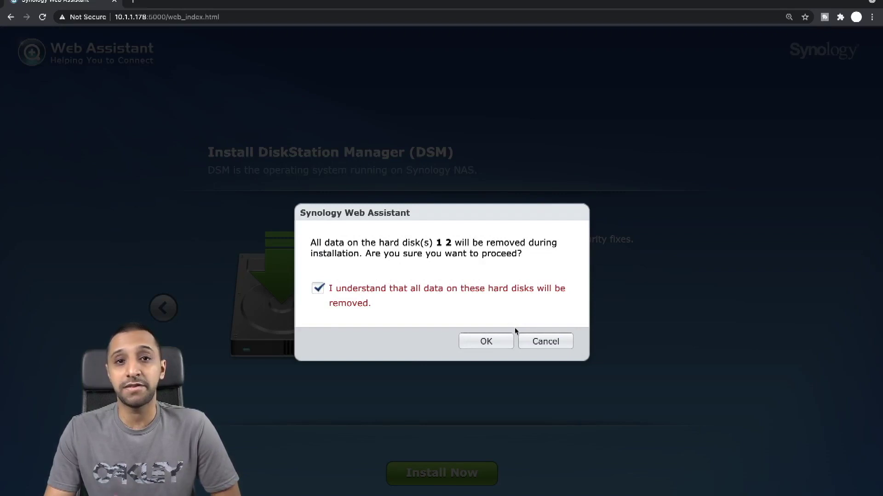
click(502, 341)
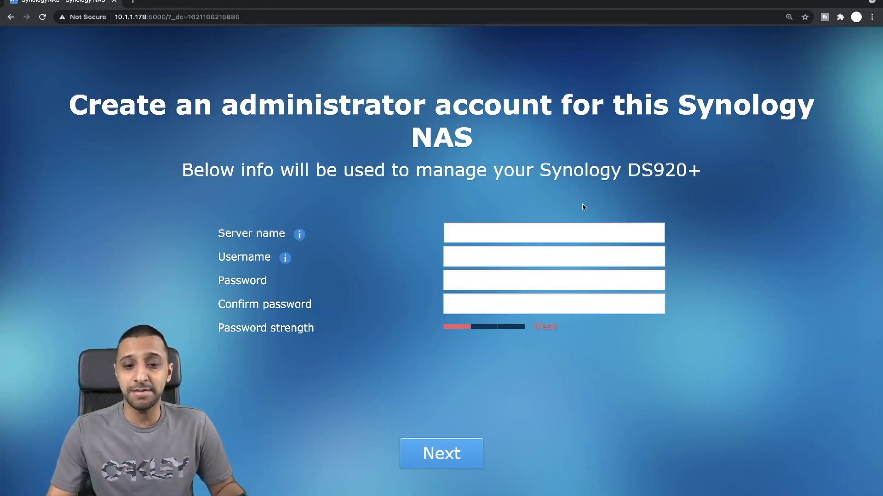
Step: Enter server name Home and the administrator username, correcting the first username entry
text(Home)
key(Tab)
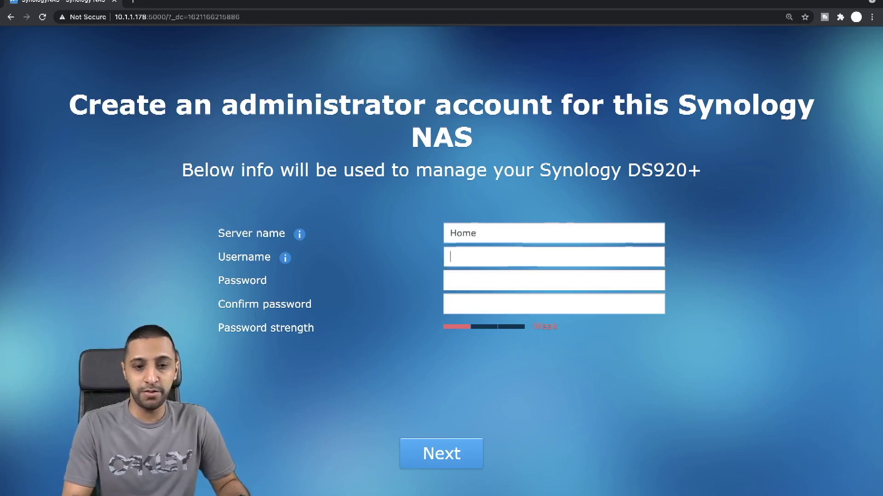
text(Admin)
key(Tab)
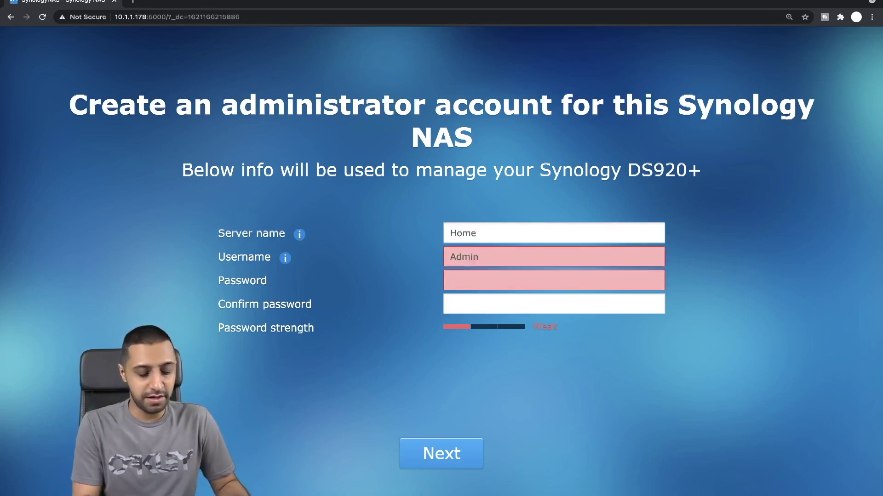
text(a)
key(BackSpace)
key(shift+Tab)
key(BackSpace)
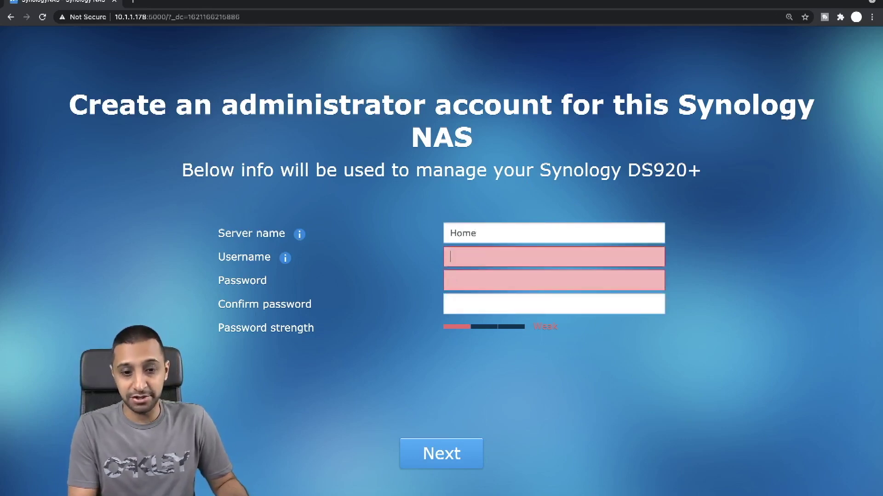
text(I)
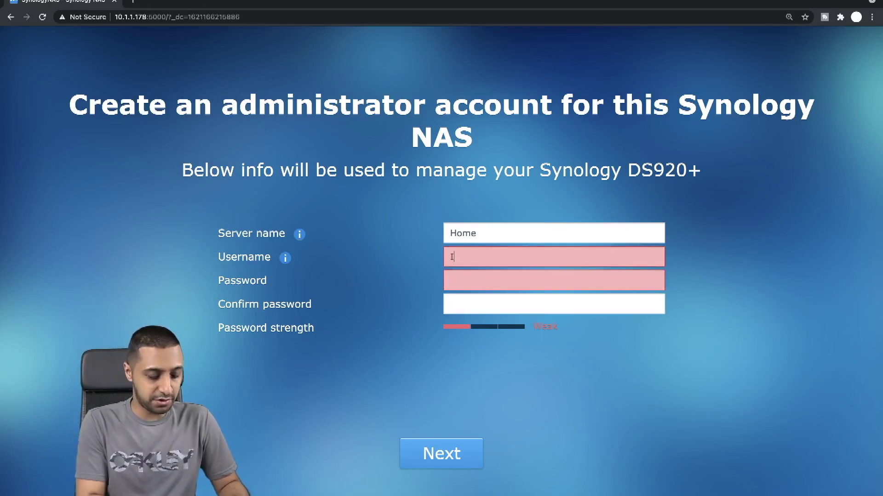
text(nsideWire)
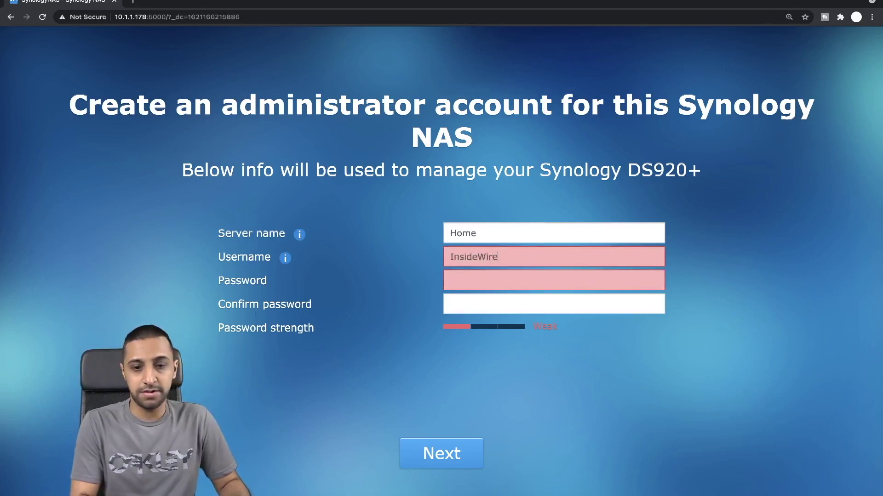
Step: Enter and confirm the administrator password, then submit the account details
key(Tab)
text(••••••••••)
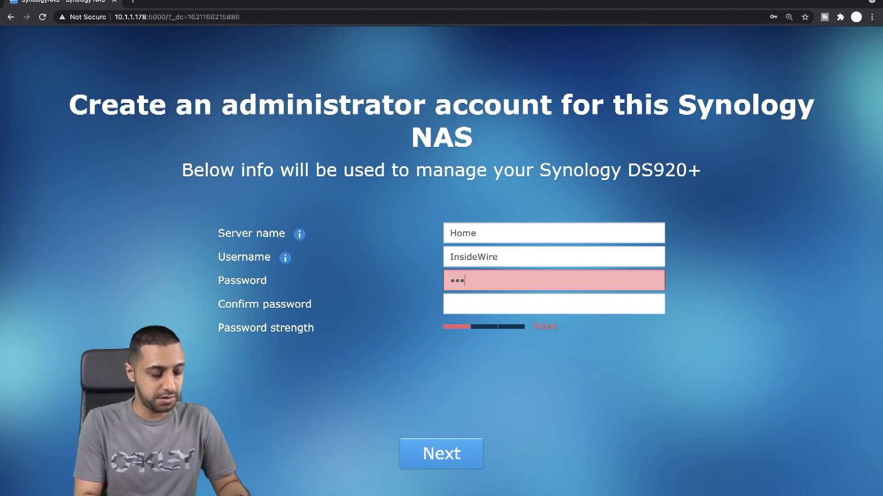
key(Tab)
key(ctrl+v)
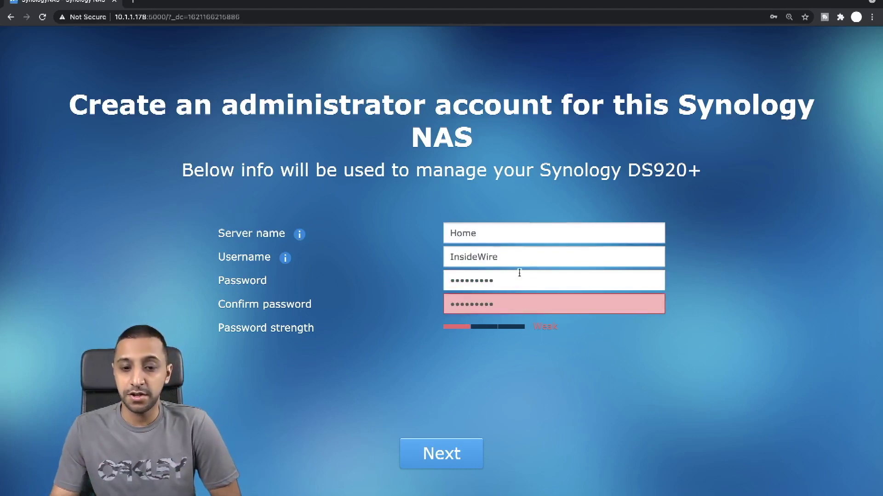
click(519, 276)
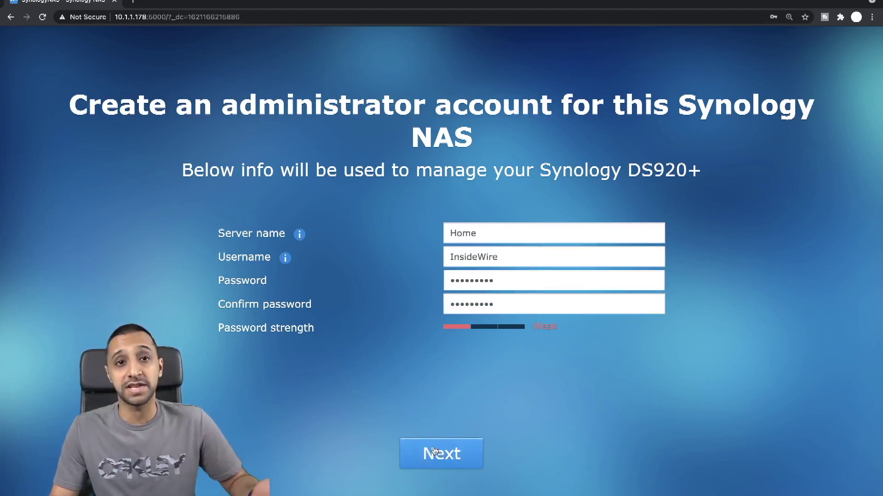
click(460, 451)
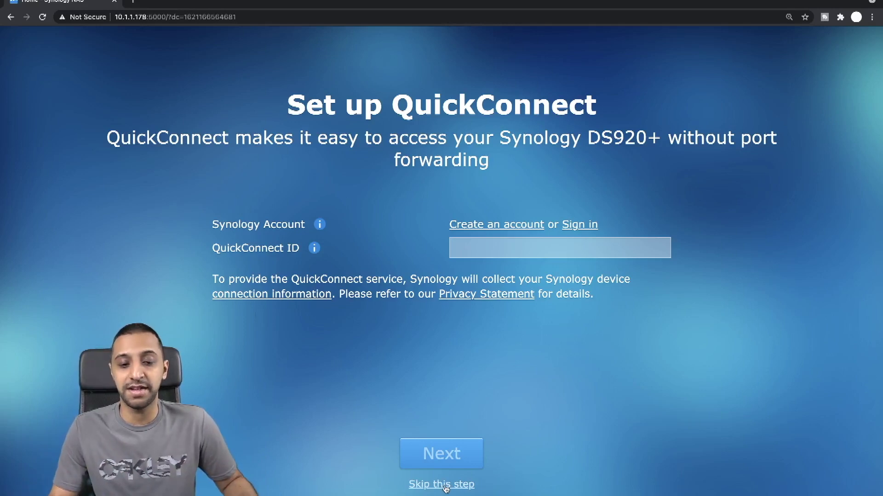
Step: Skip QuickConnect, dismiss the desktop tour tips, and launch Storage Manager from Main Menu
click(445, 487)
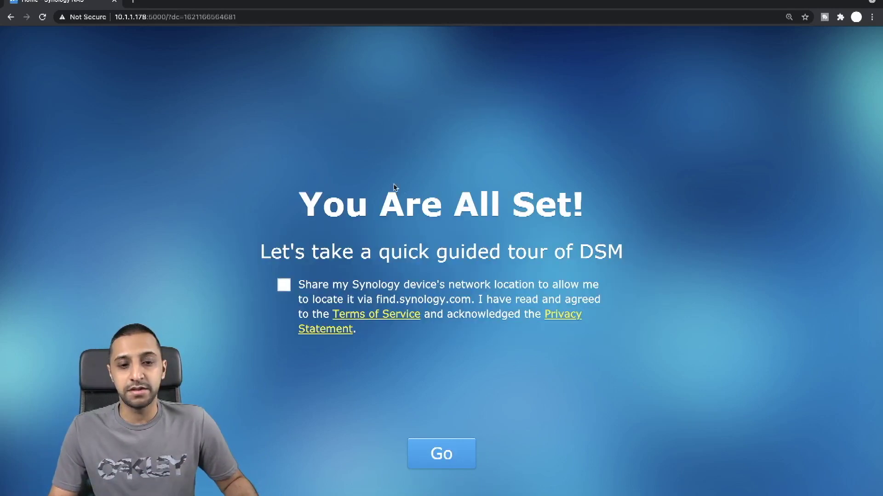
click(441, 453)
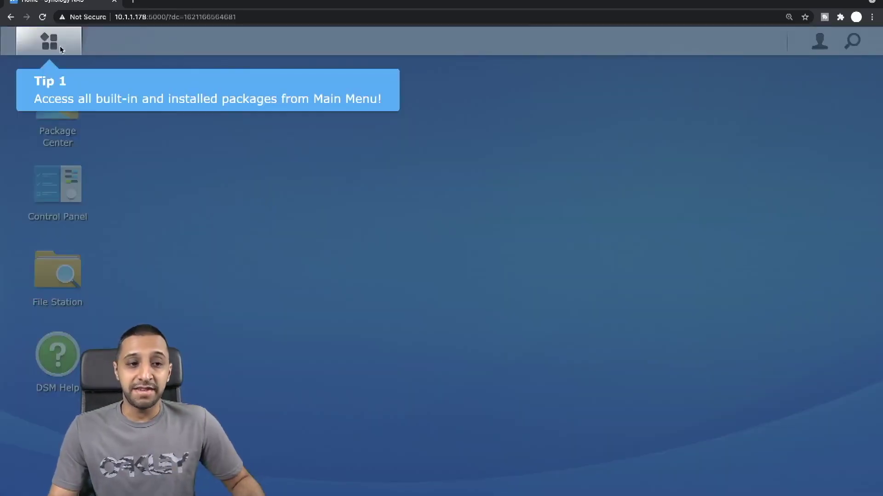
click(130, 86)
click(131, 86)
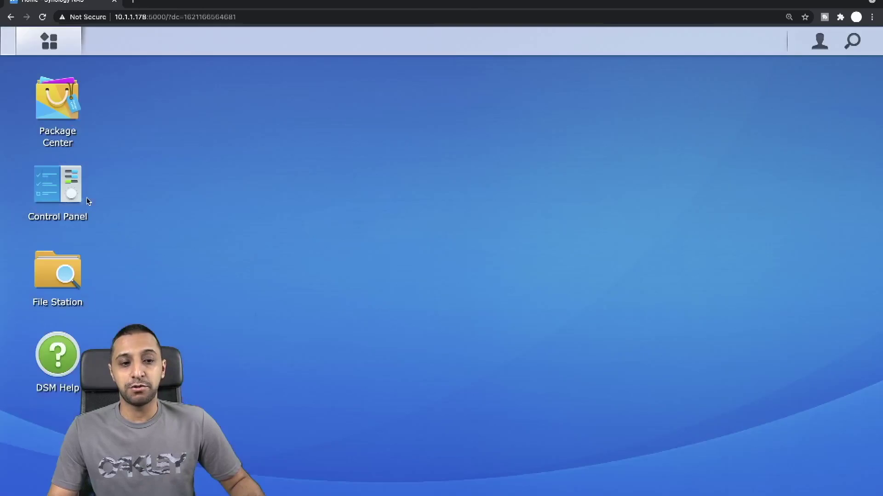
click(94, 200)
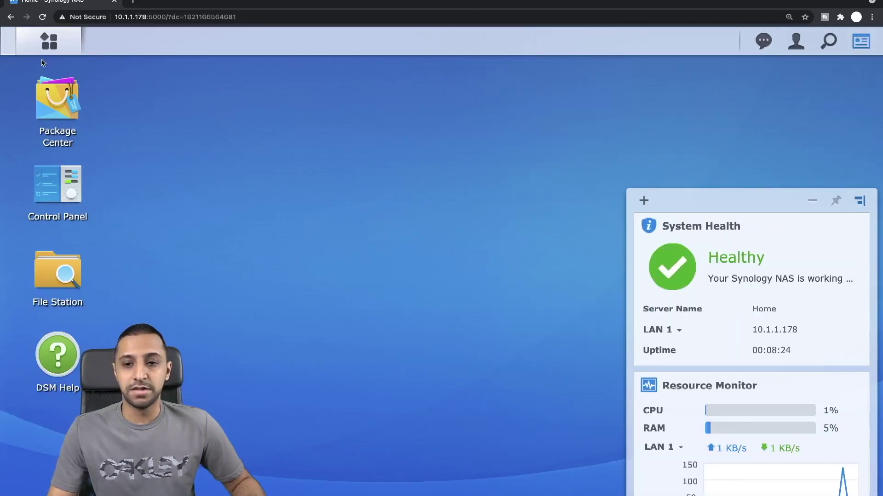
click(49, 41)
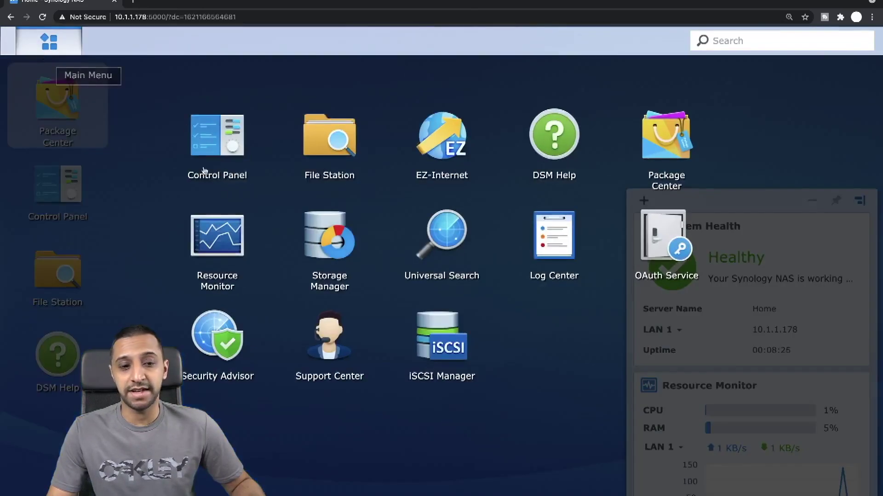
click(327, 244)
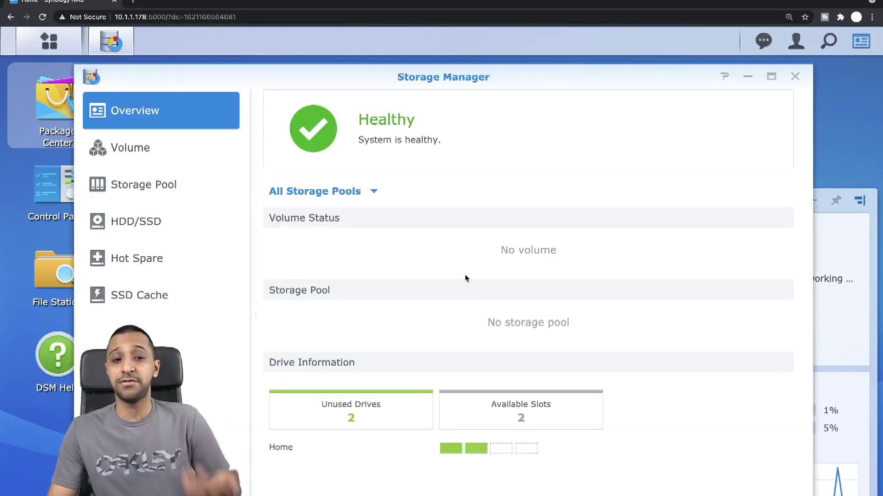
Step: Start a custom volume on a new SHR (Higher flexibility) storage pool described as Home
click(113, 145)
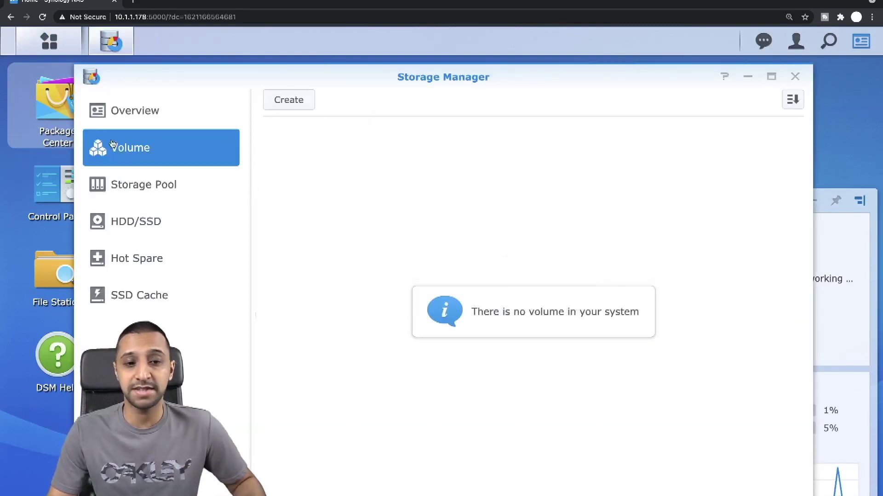
click(289, 99)
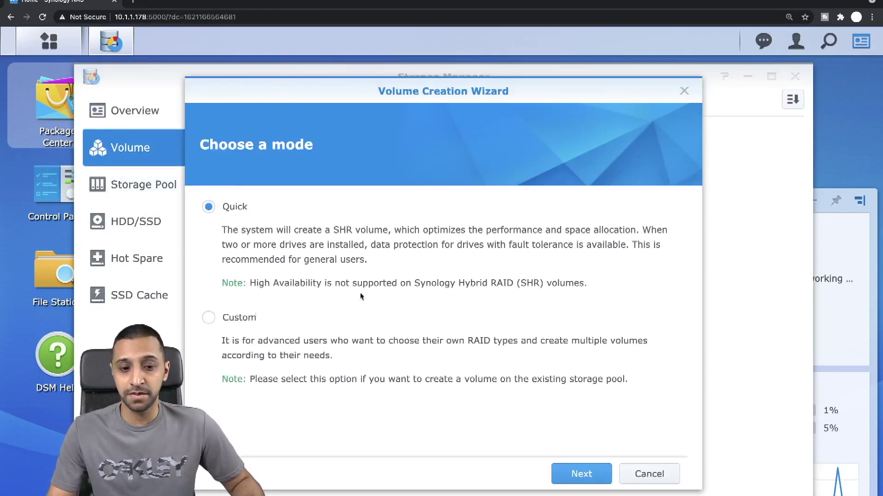
click(237, 321)
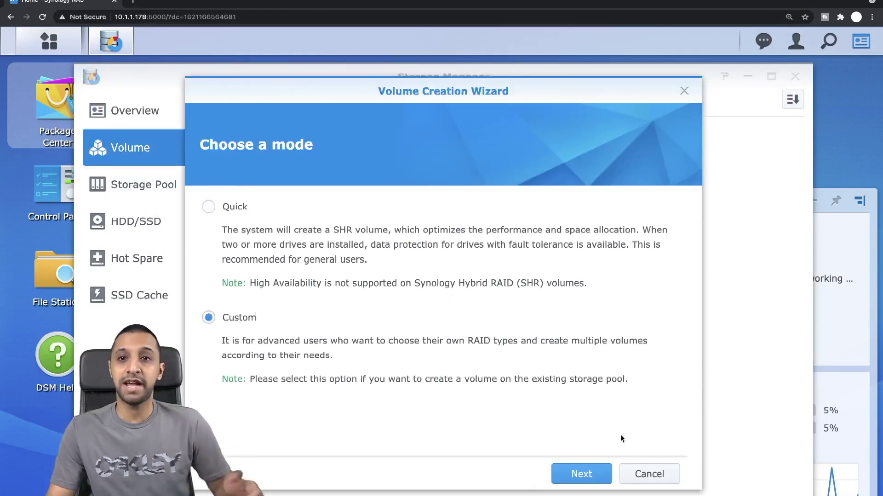
click(583, 478)
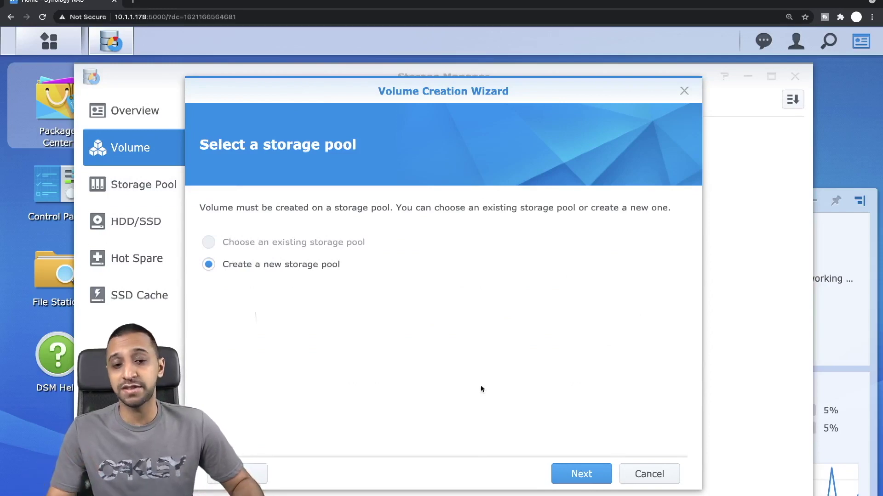
click(579, 474)
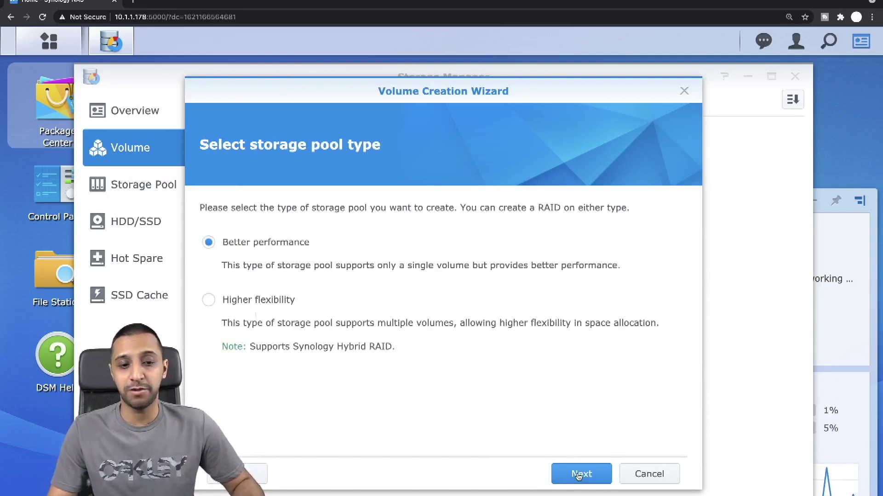
click(284, 302)
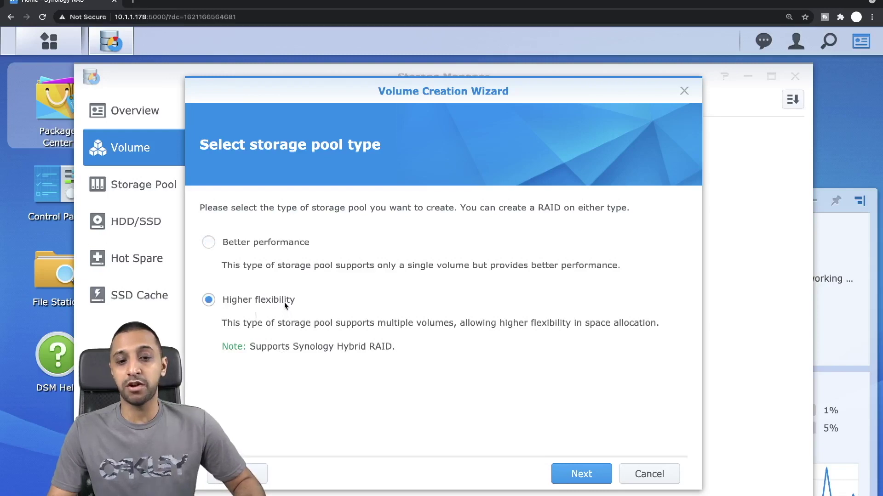
click(582, 474)
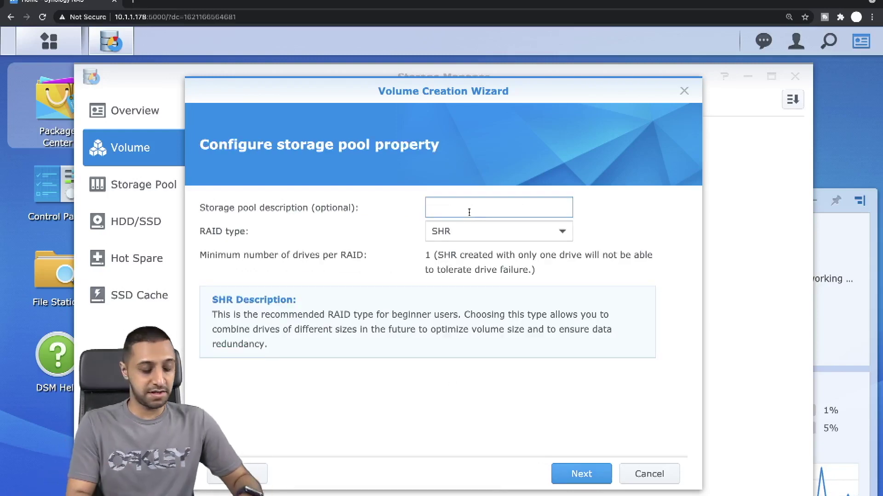
text(Home)
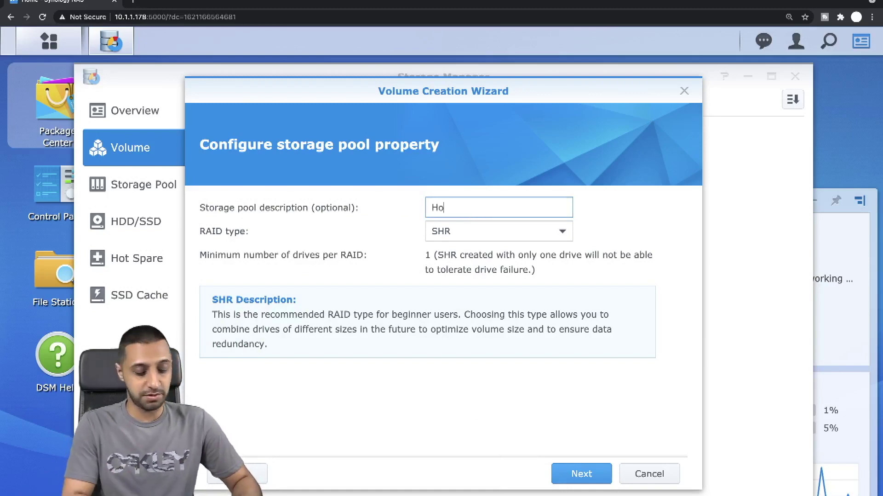
click(582, 474)
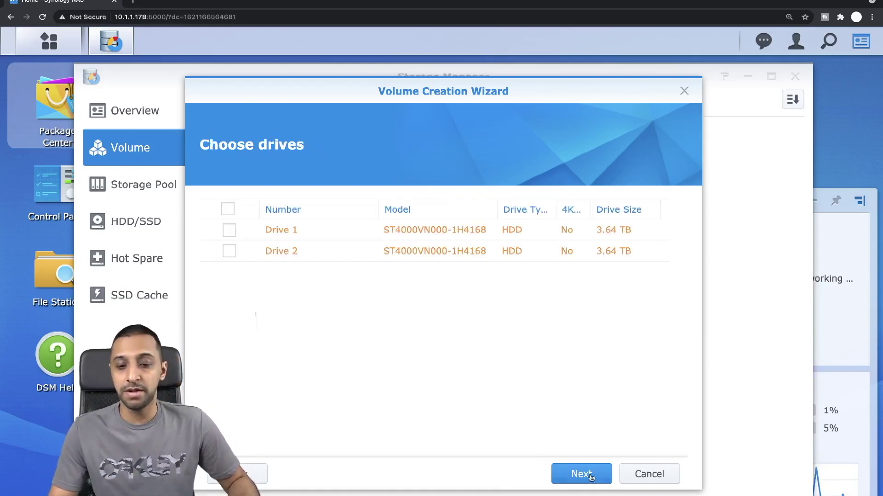
Step: Add Drive 1 and Drive 2, keep drive check and Btrfs, allocate 3721 GB, and apply
click(228, 249)
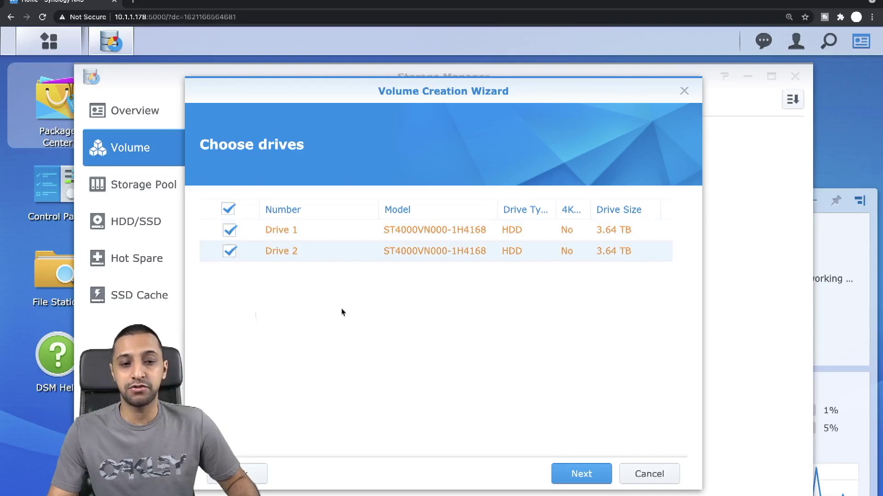
click(587, 475)
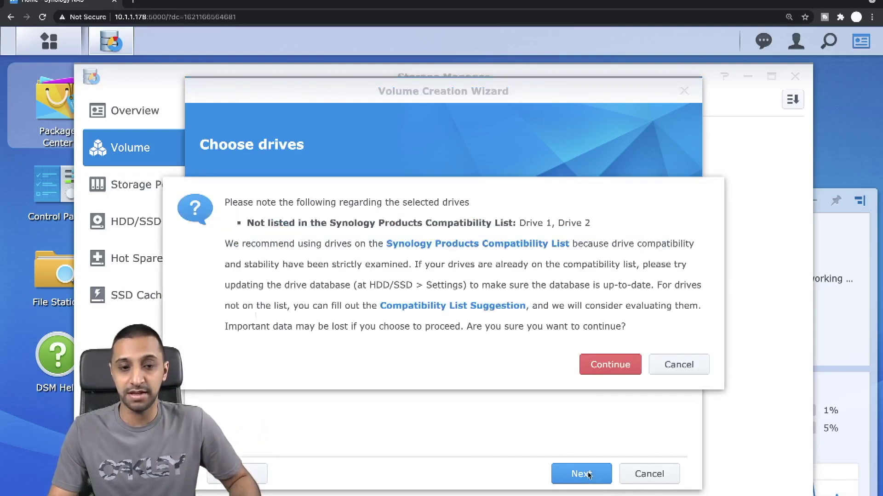
click(610, 363)
click(552, 321)
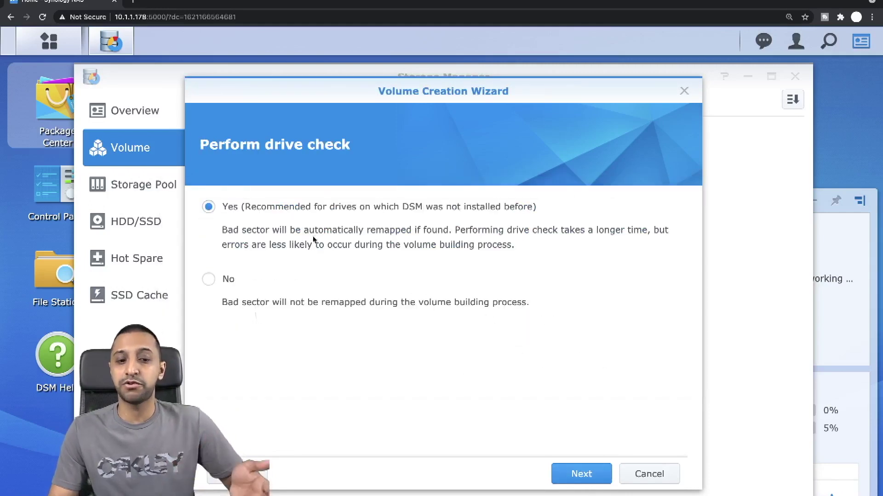
click(580, 470)
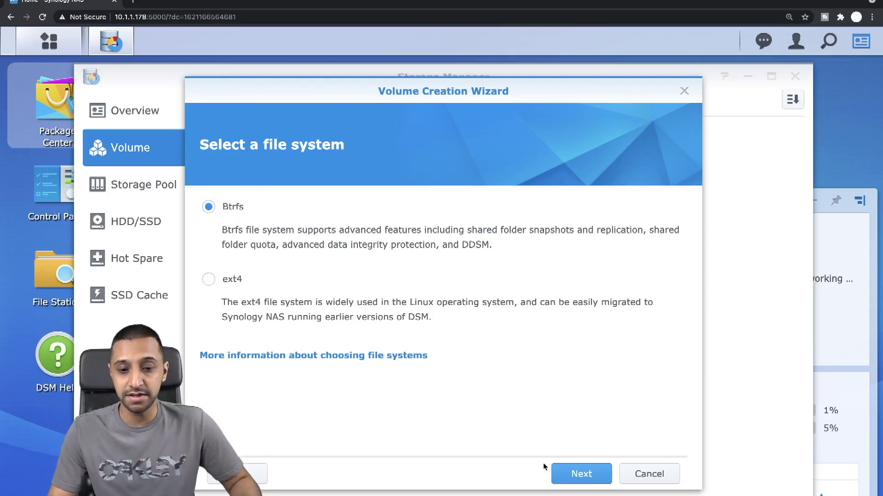
click(568, 475)
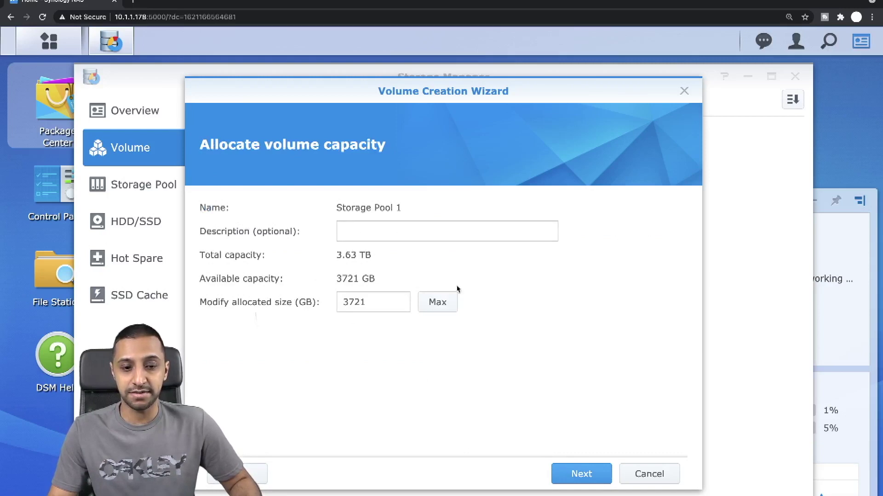
click(368, 303)
drag(374, 305, 330, 307)
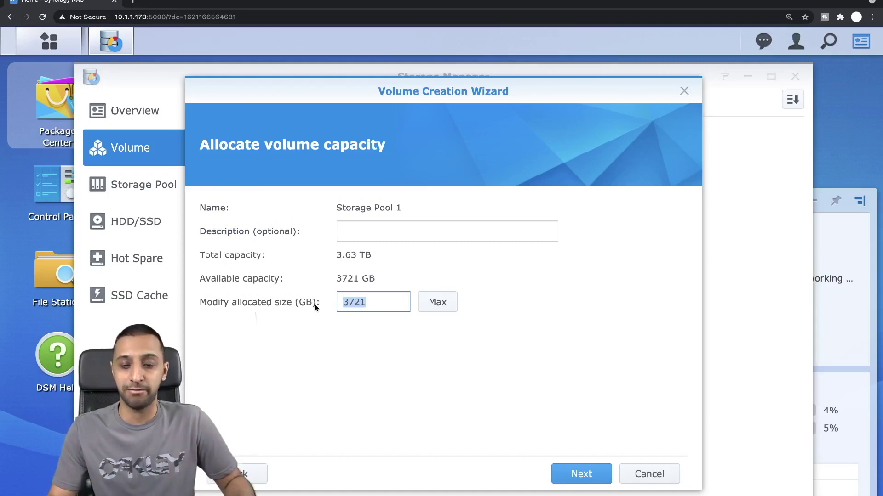
click(583, 475)
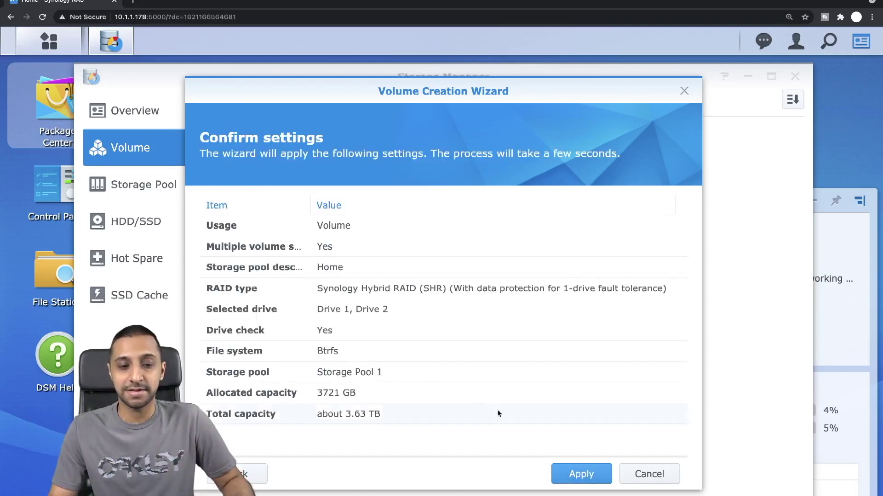
click(554, 469)
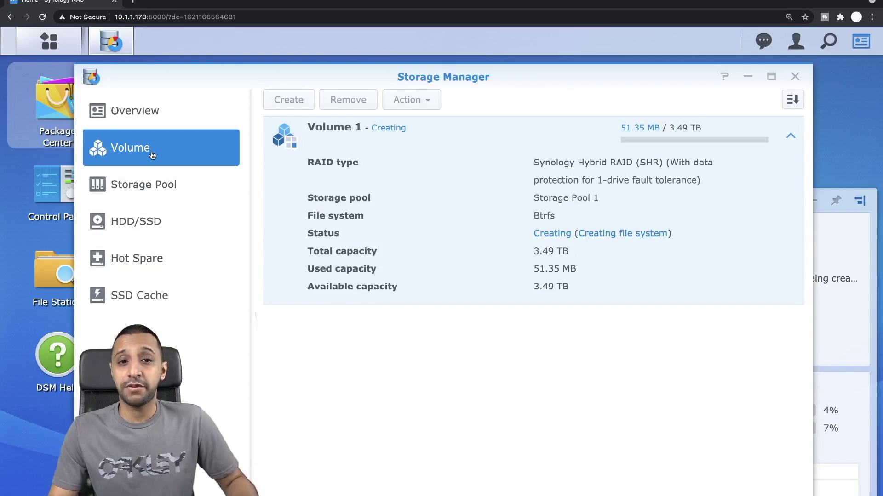
click(140, 225)
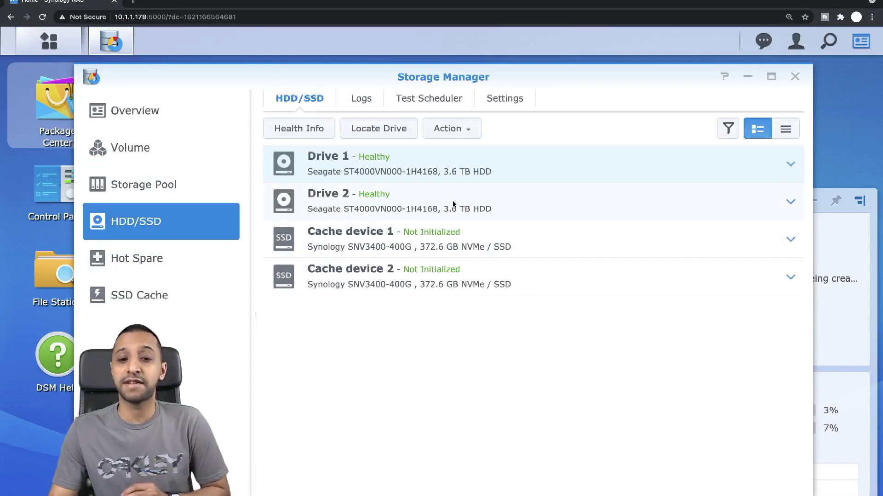
click(430, 233)
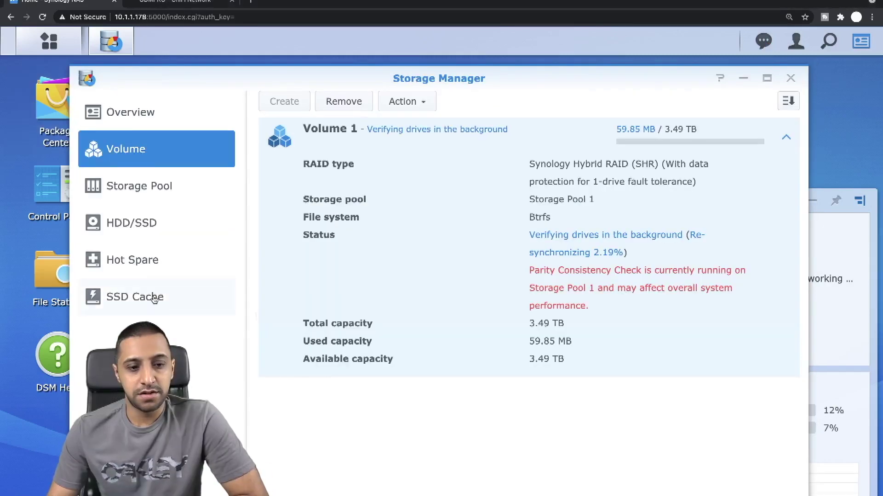
click(154, 298)
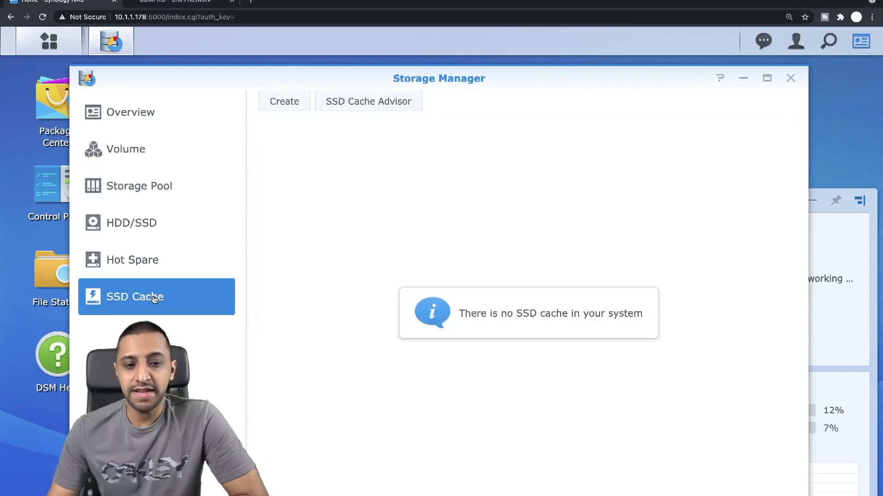
Step: Create a 372 GB read-write RAID 1 SSD cache from both cache devices, then close Storage Manager
click(275, 101)
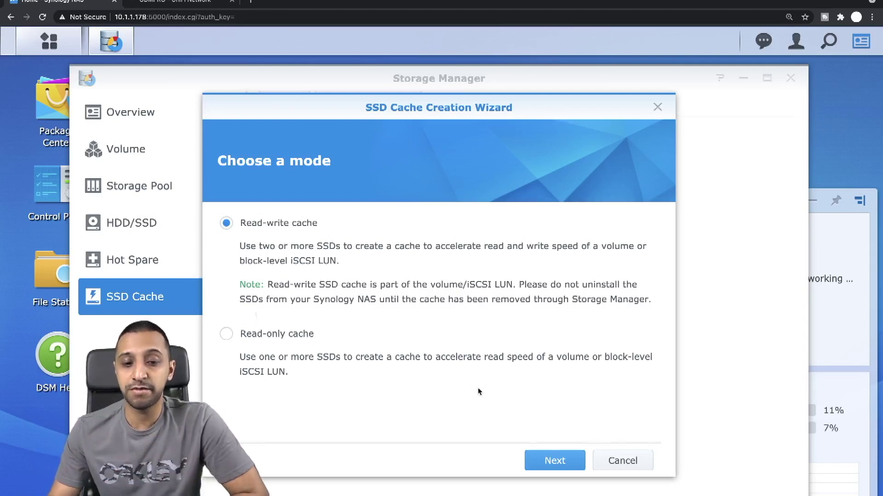
click(563, 461)
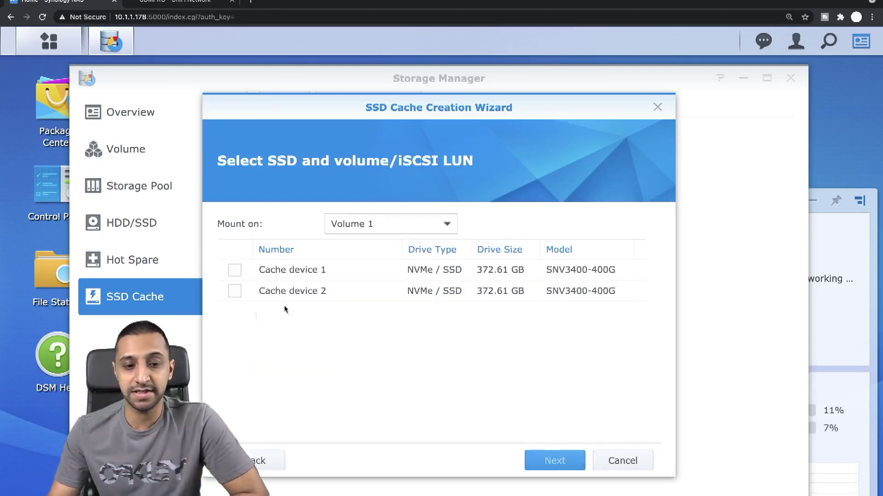
click(234, 271)
click(235, 291)
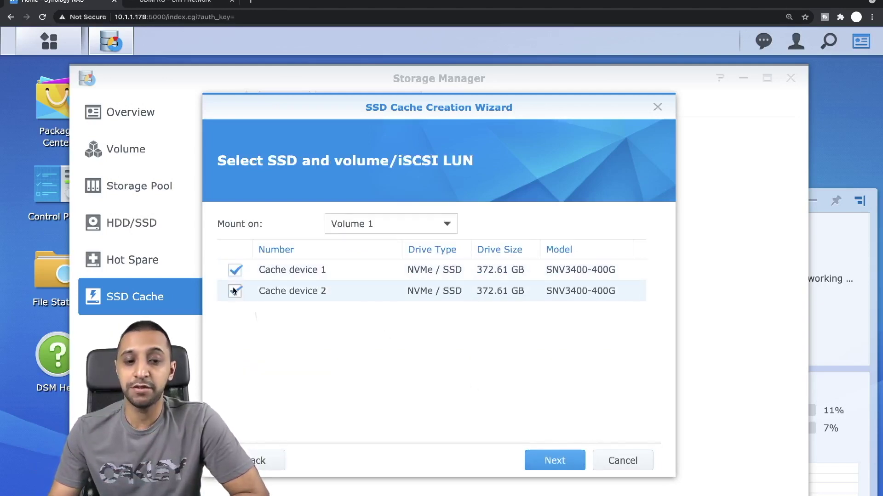
click(554, 465)
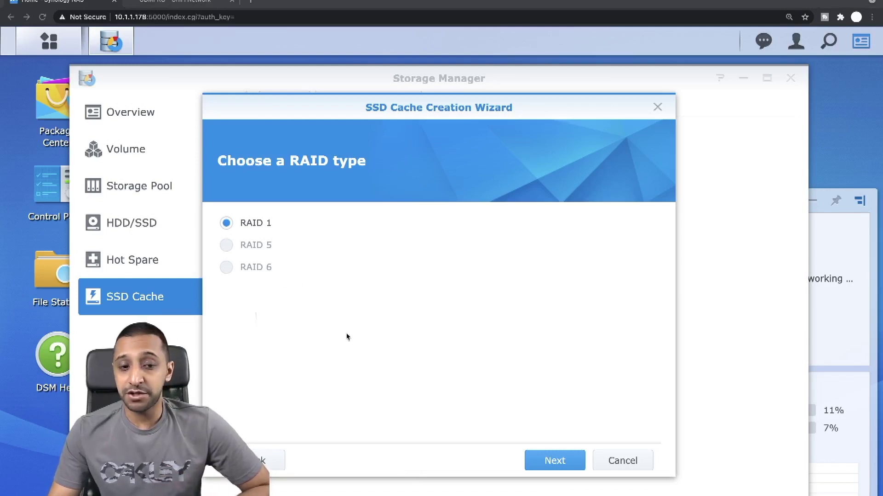
click(554, 461)
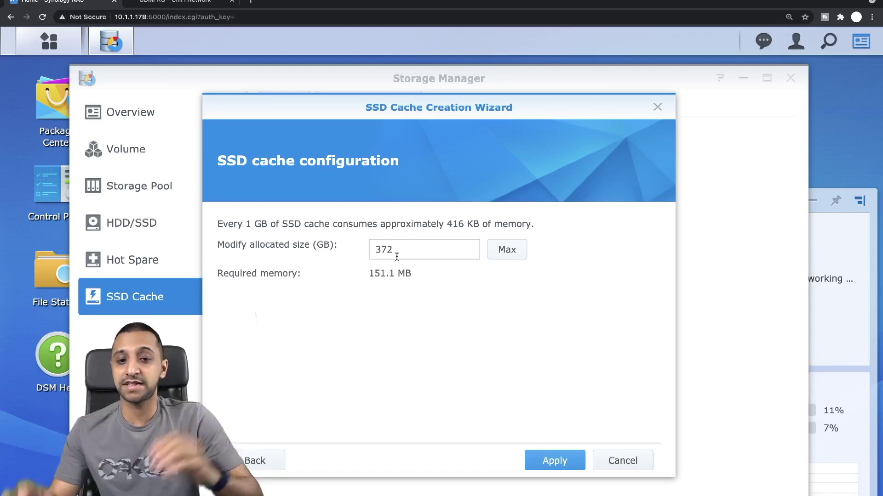
click(560, 461)
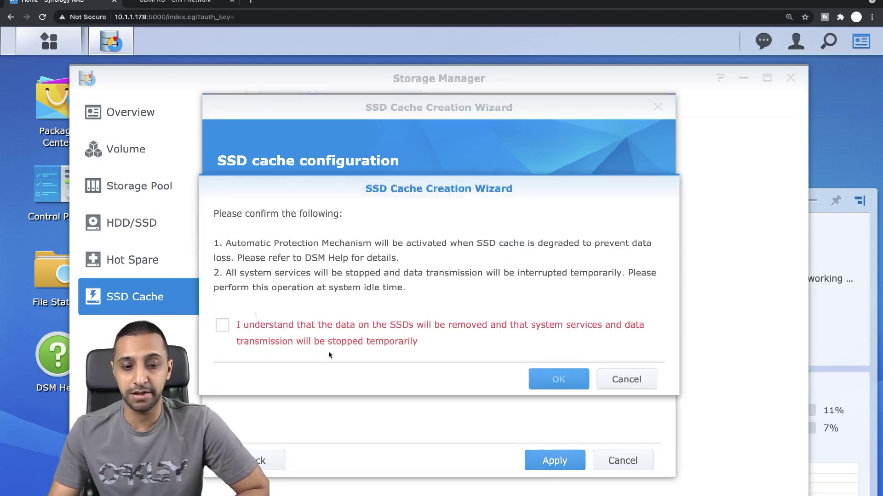
click(260, 327)
click(542, 378)
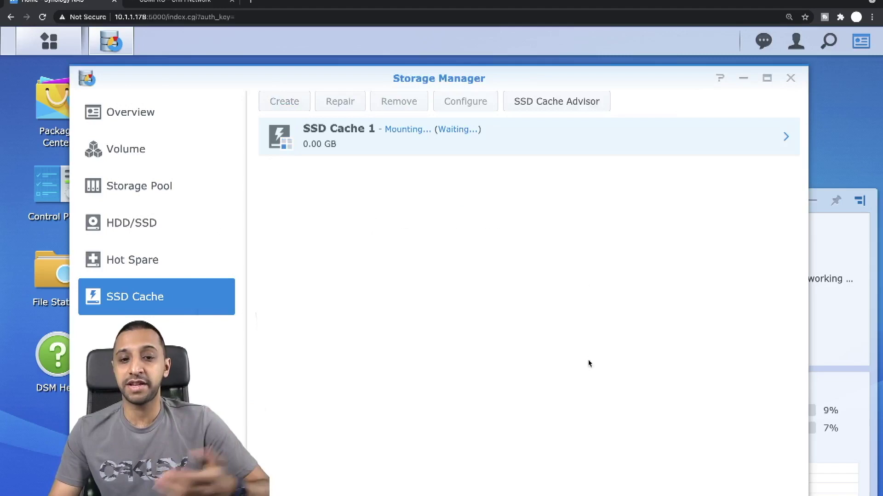
click(791, 78)
Step: Open Control Panel's Network Interface list and start creating a bond
click(49, 42)
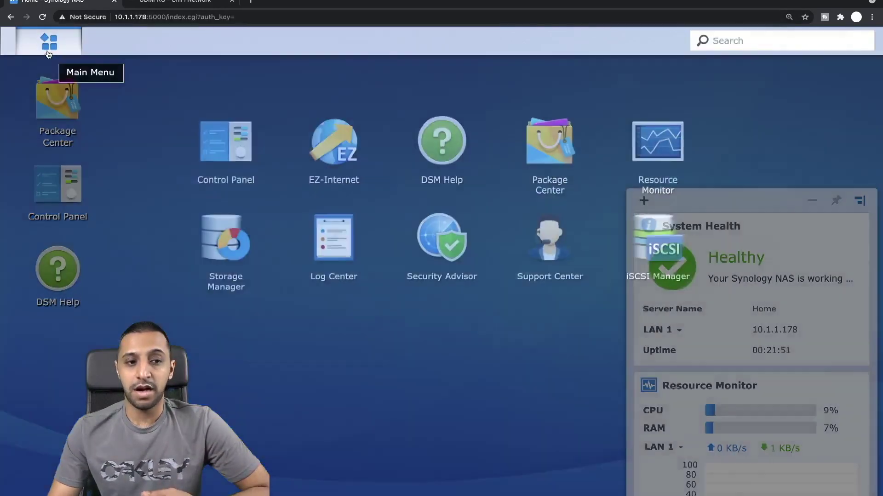
click(233, 135)
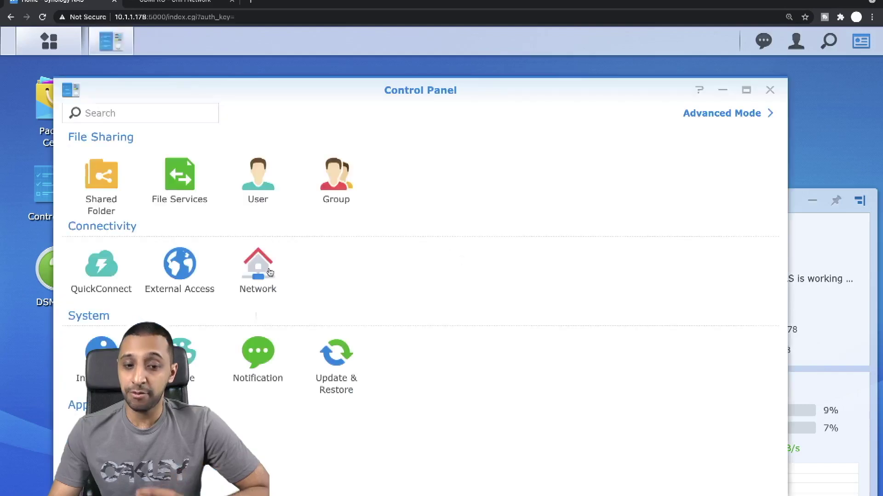
click(259, 276)
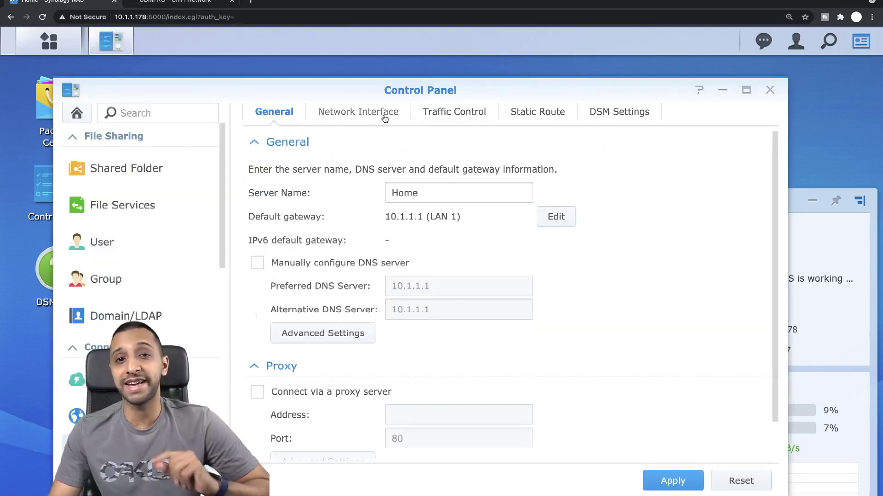
click(384, 119)
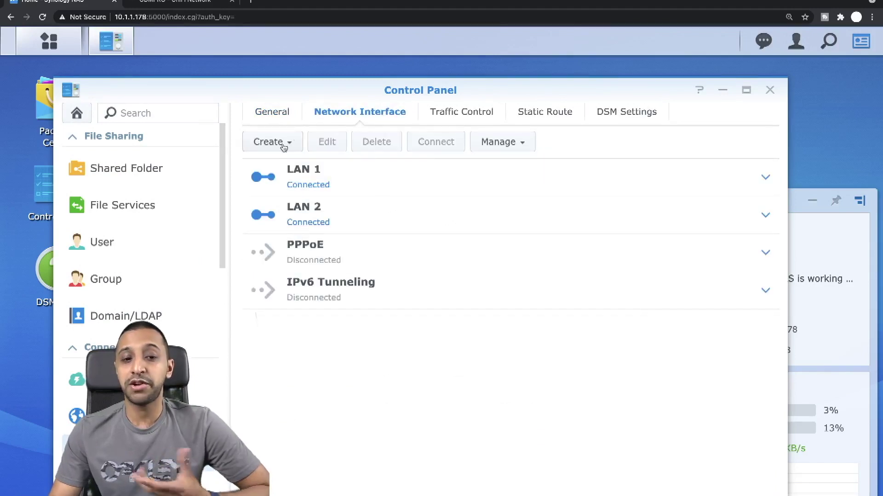
click(287, 143)
click(312, 174)
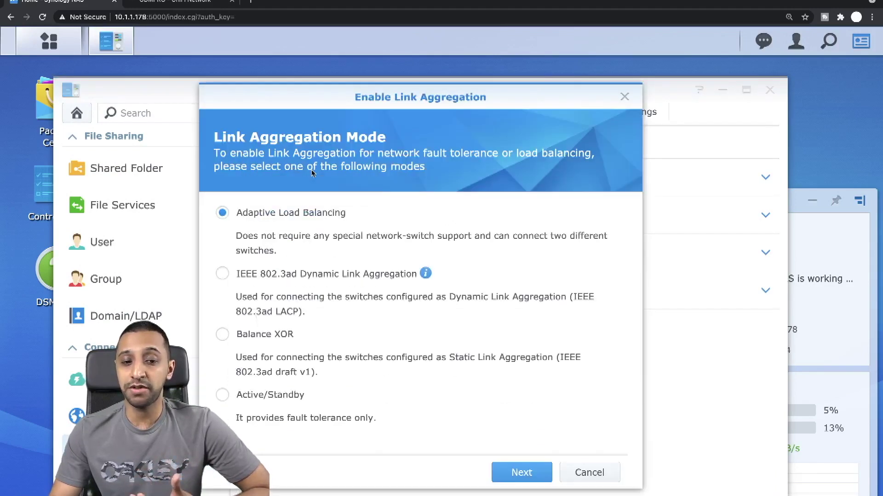
Step: Bond LAN 1 and LAN 2 with IEEE 802.3ad Dynamic Link Aggregation and confirm
click(305, 276)
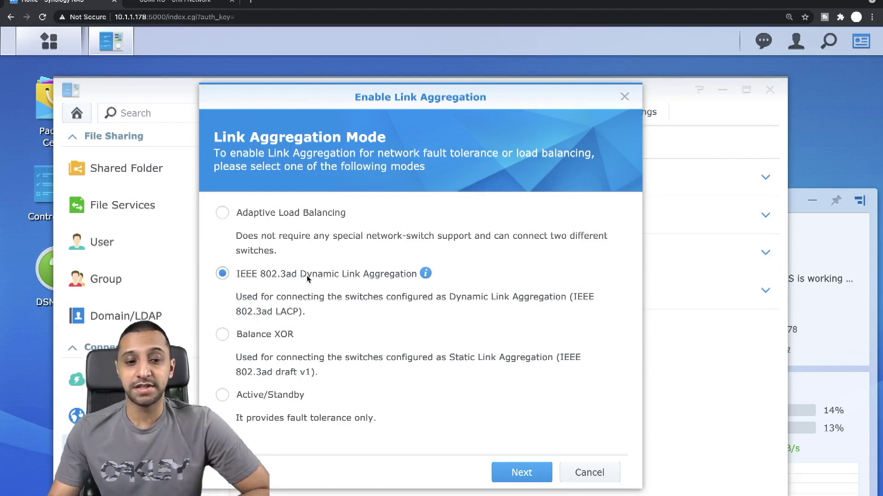
click(521, 473)
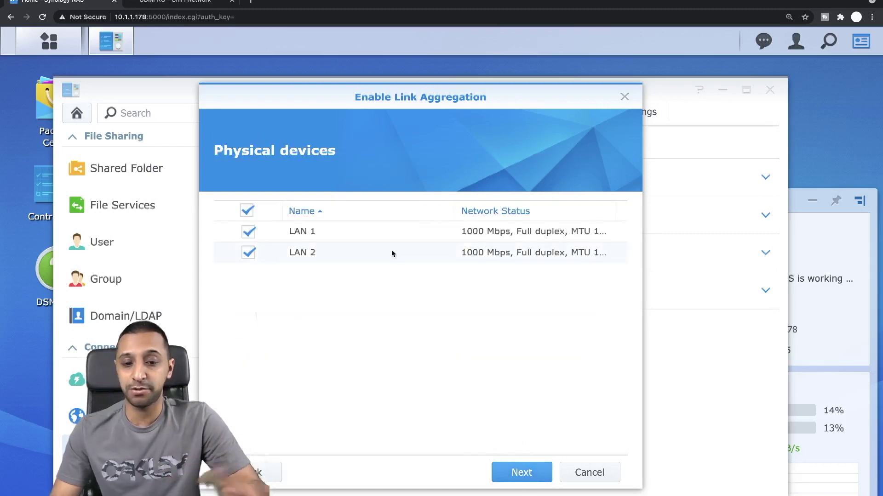
click(531, 478)
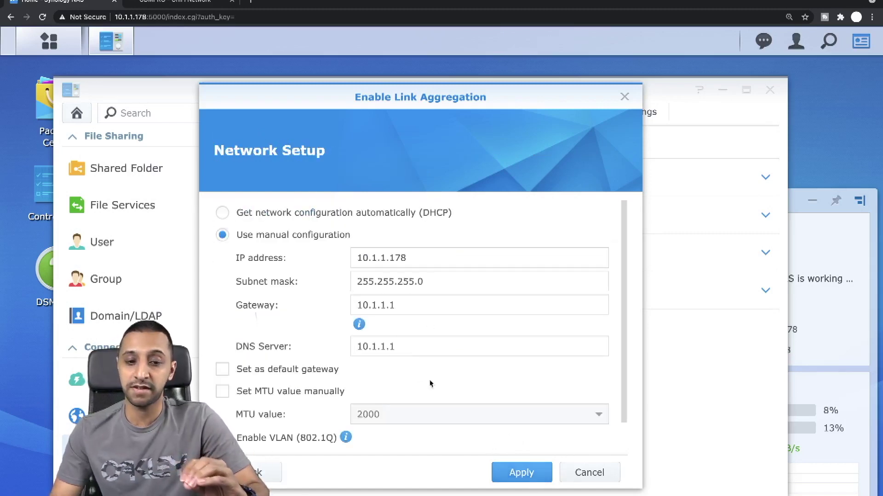
scroll(434, 348, down, 1)
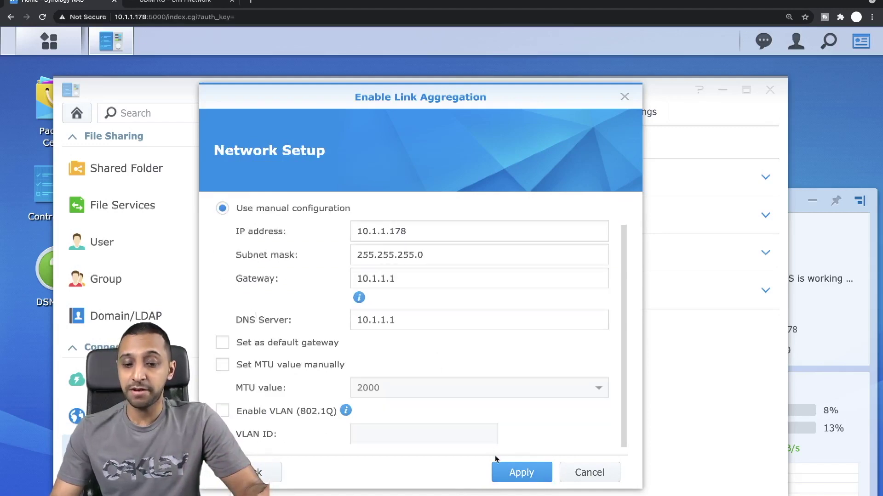
click(524, 480)
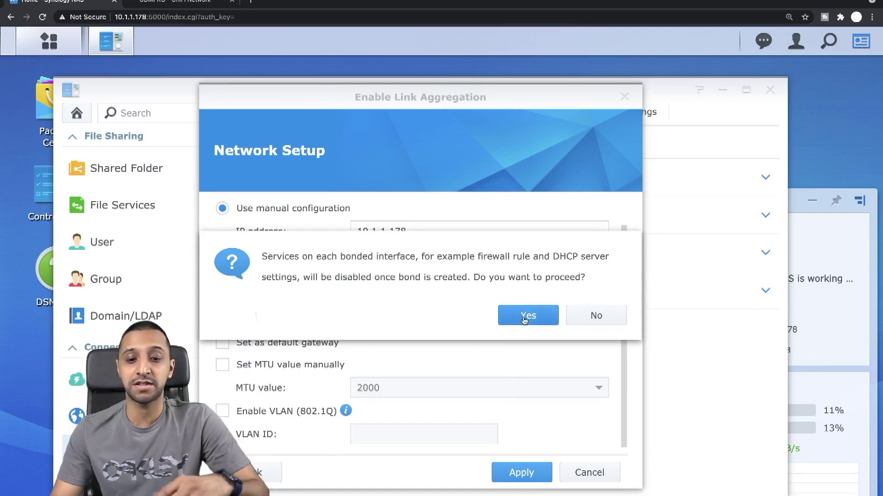
click(524, 320)
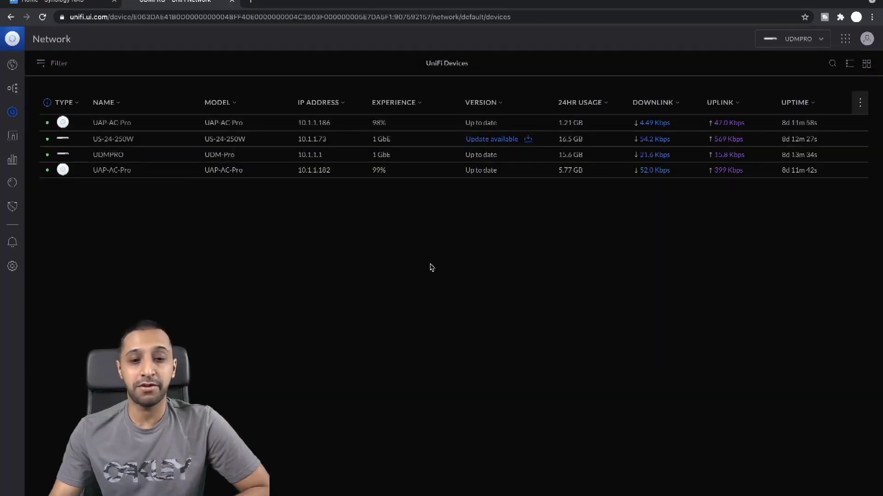
Step: Open Port 5 settings on the US-24-250W switch, keeping the All port profile
click(127, 140)
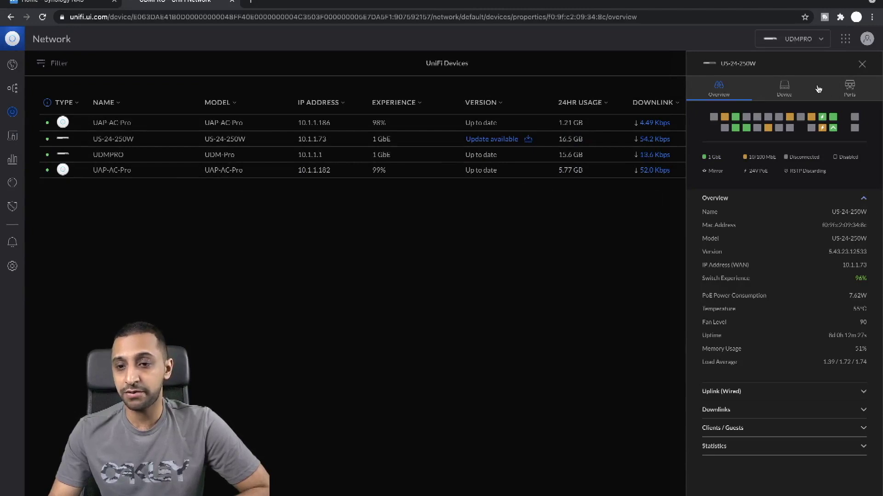
click(846, 91)
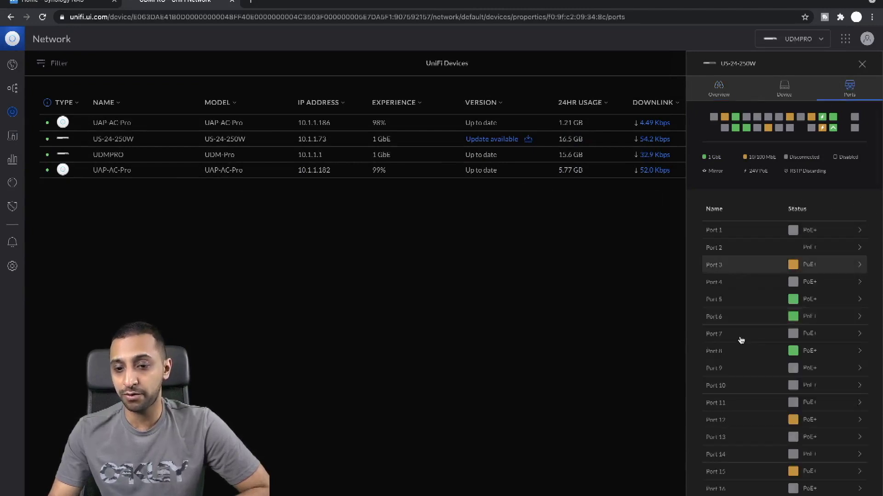
click(731, 301)
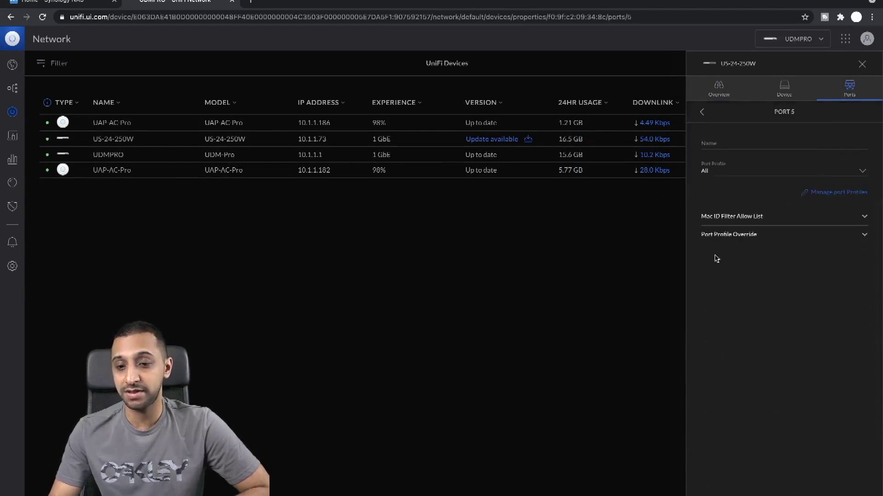
click(731, 172)
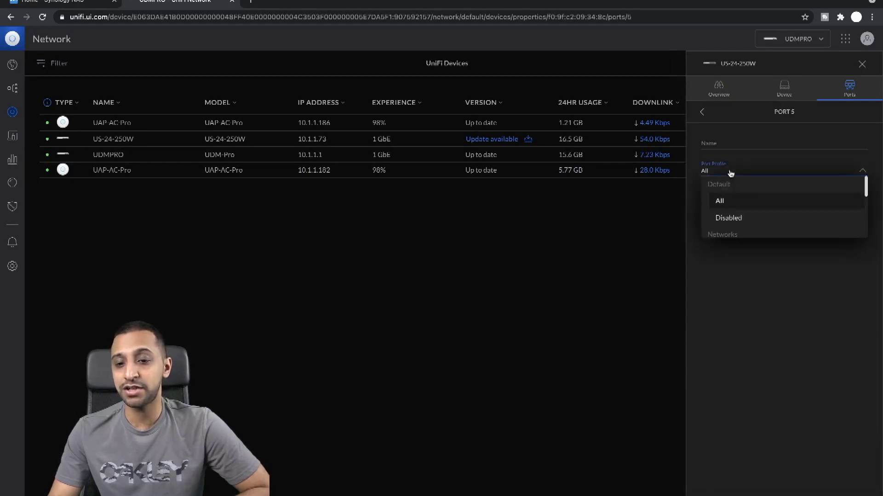
click(731, 173)
Step: Override Port 5 to aggregate with Port 6, apply, and return to the Synology tab
click(745, 238)
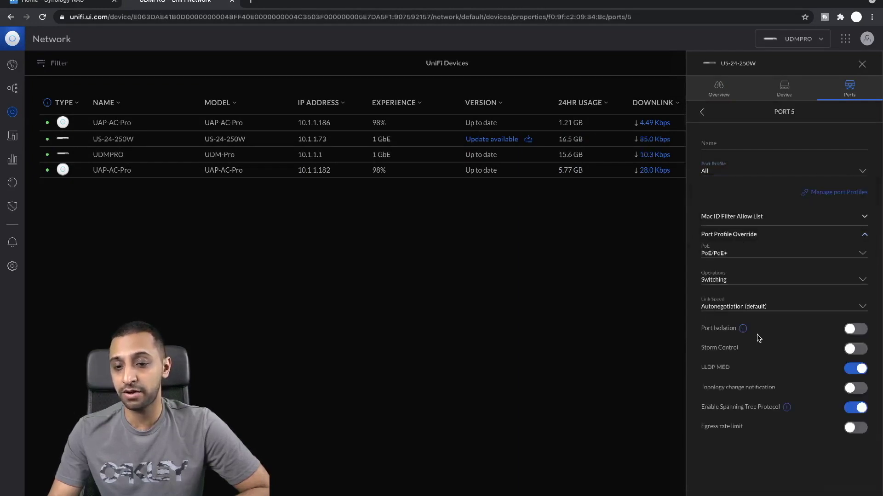
click(726, 280)
click(731, 326)
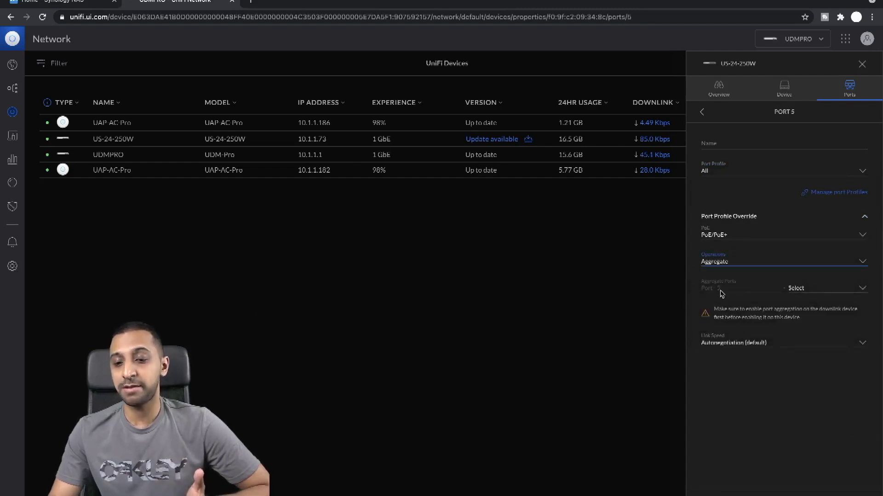
click(835, 288)
click(807, 301)
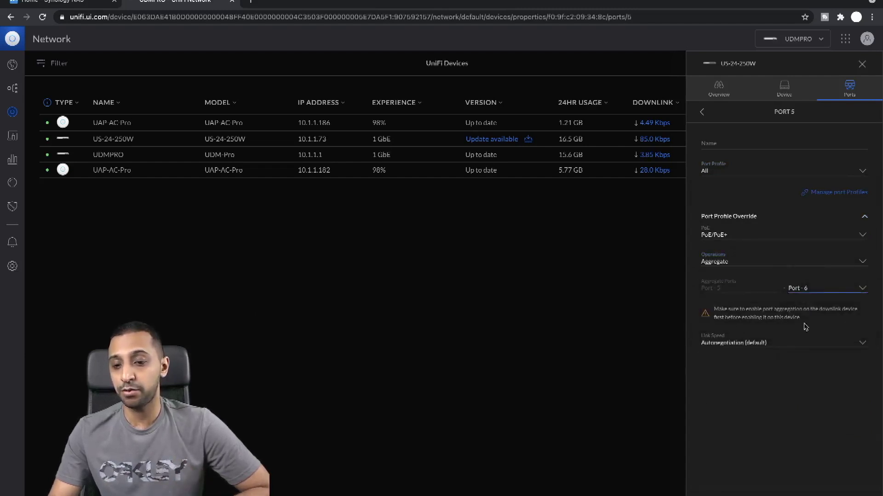
click(819, 434)
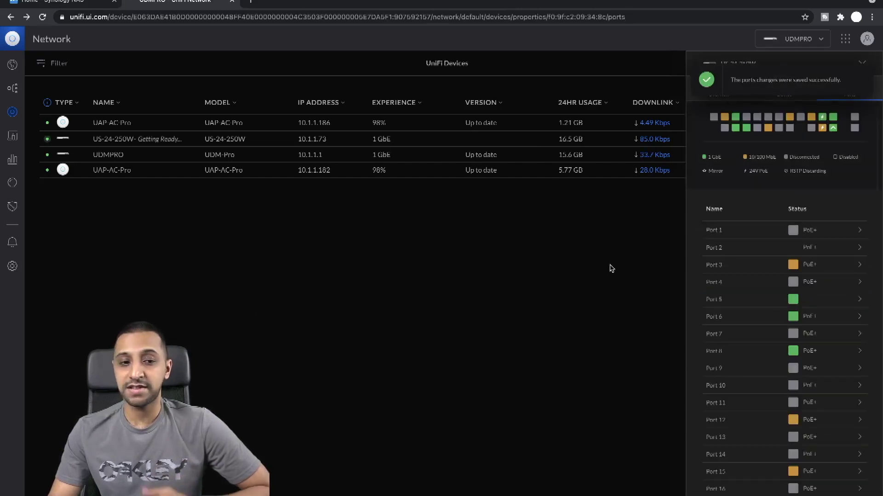
click(87, 4)
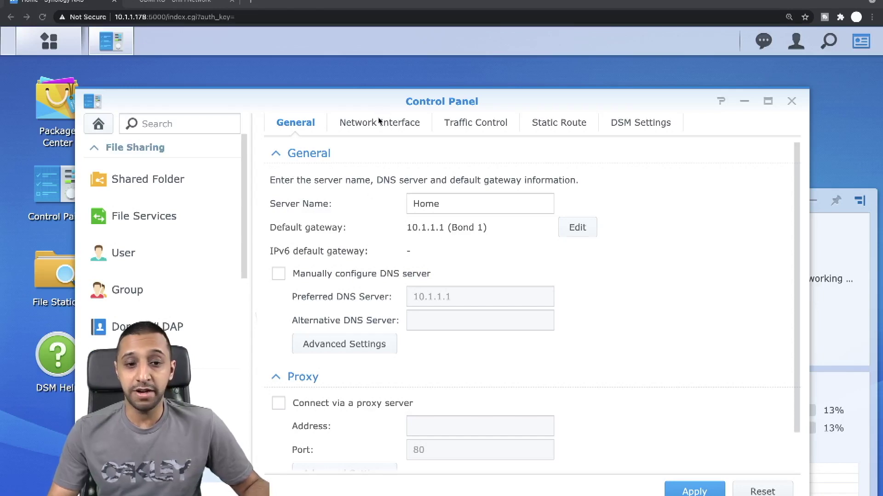
Step: Inspect Bond 1 in Network Interface, confirming LAN 1 and LAN 2 at 2000 Mbps
click(363, 124)
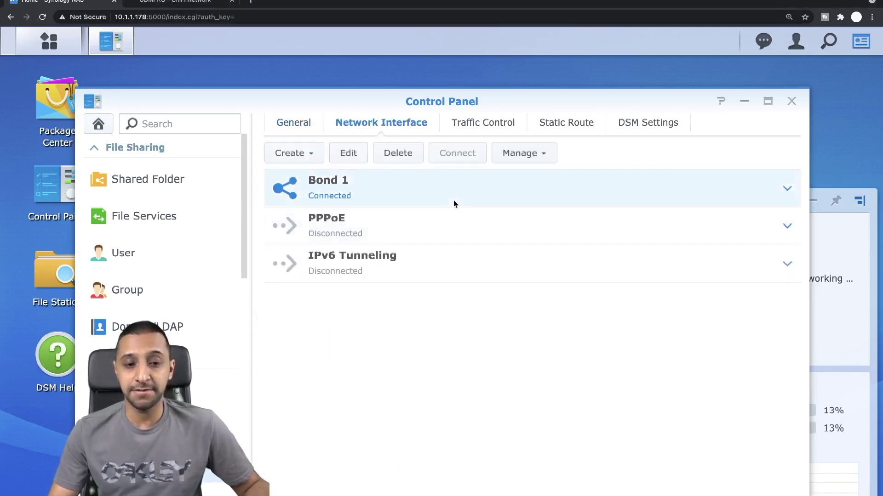
click(763, 182)
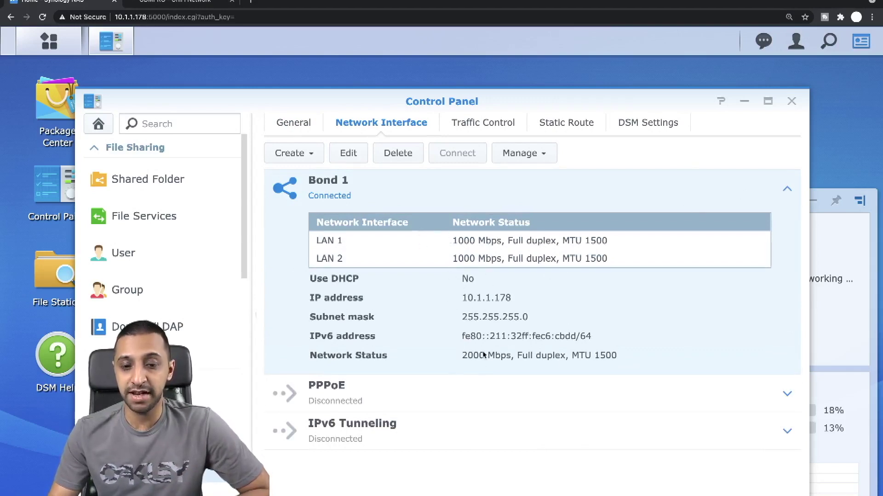
drag(473, 358, 500, 359)
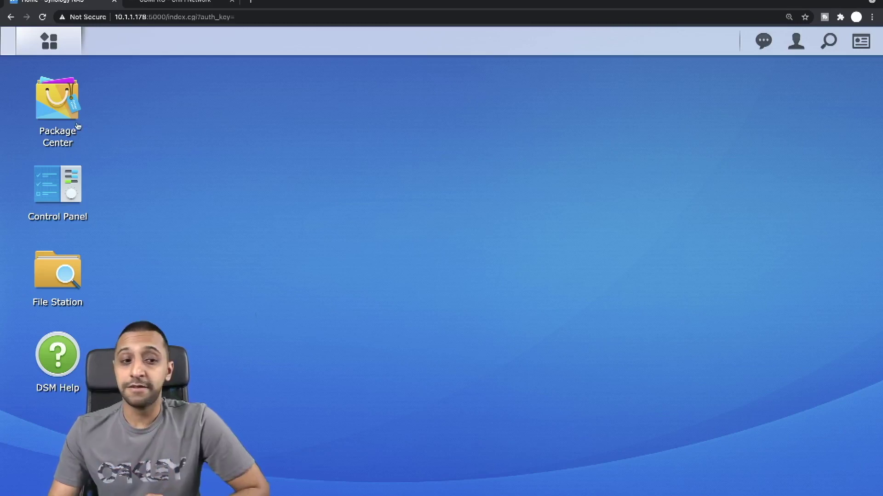
Step: Open Package Center maximized, view the Installed packages, then scroll the All Packages catalogue
click(59, 120)
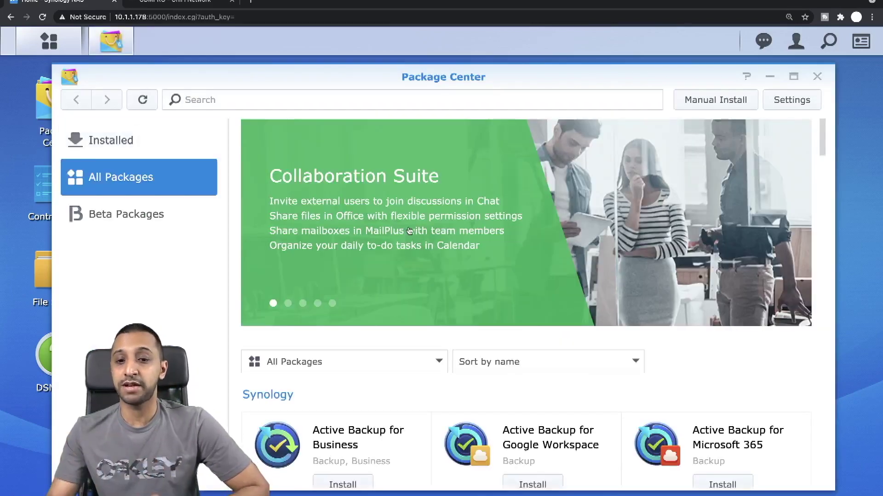
click(794, 76)
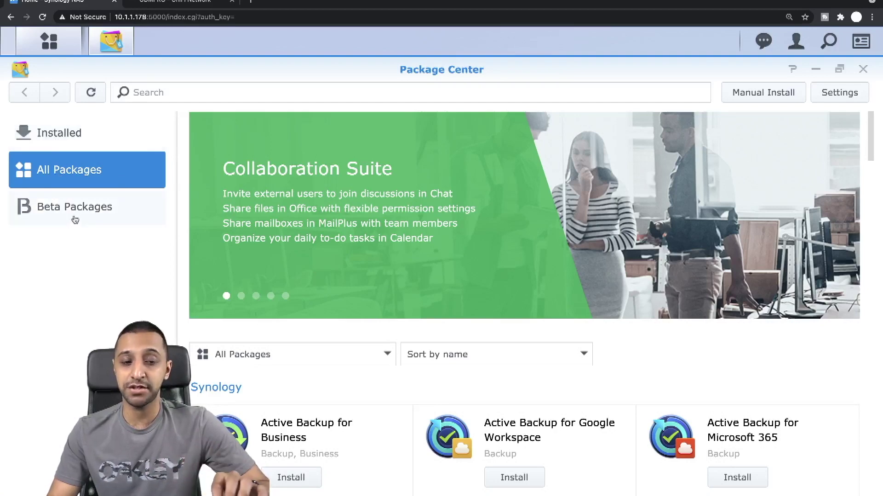
click(64, 136)
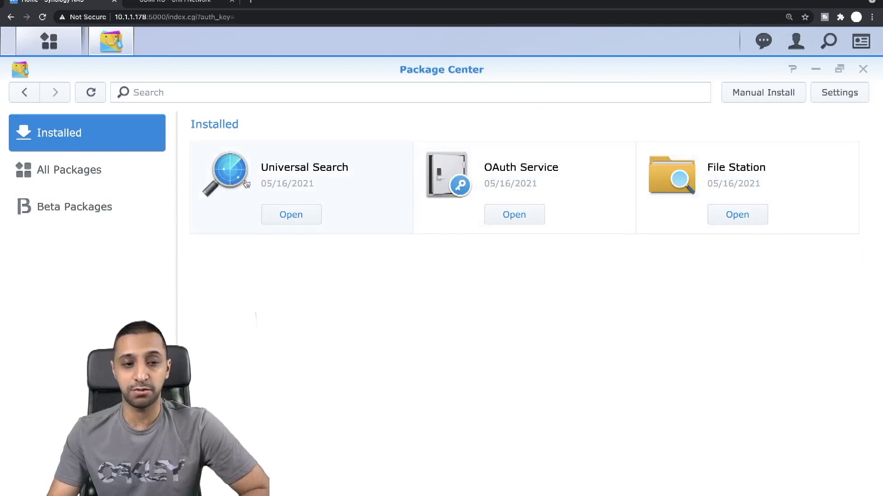
click(101, 182)
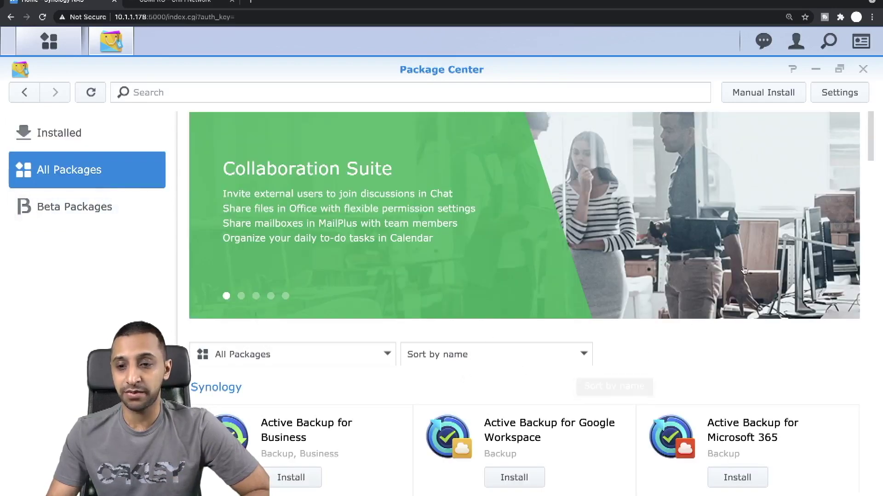
drag(870, 142, 872, 180)
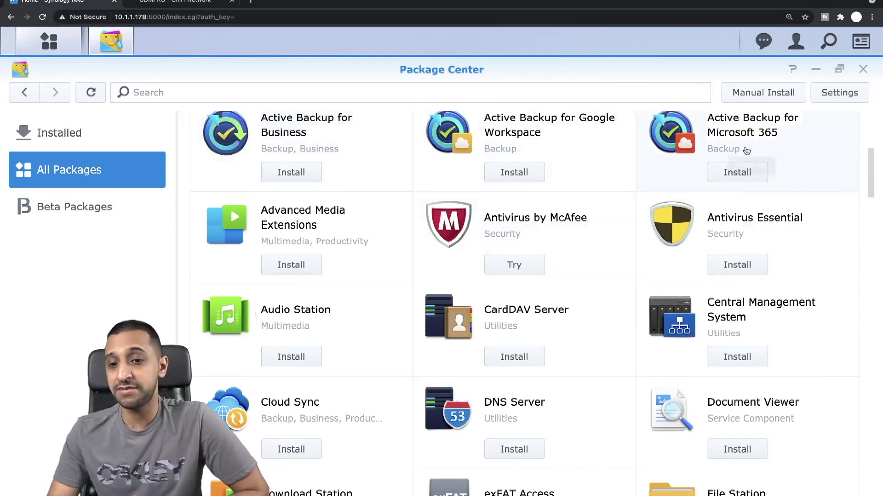
Step: Scroll past the remaining Synology packages to the Third-party section with Apache HTTP Server 2.4 and Docker
scroll(607, 287, down, 3)
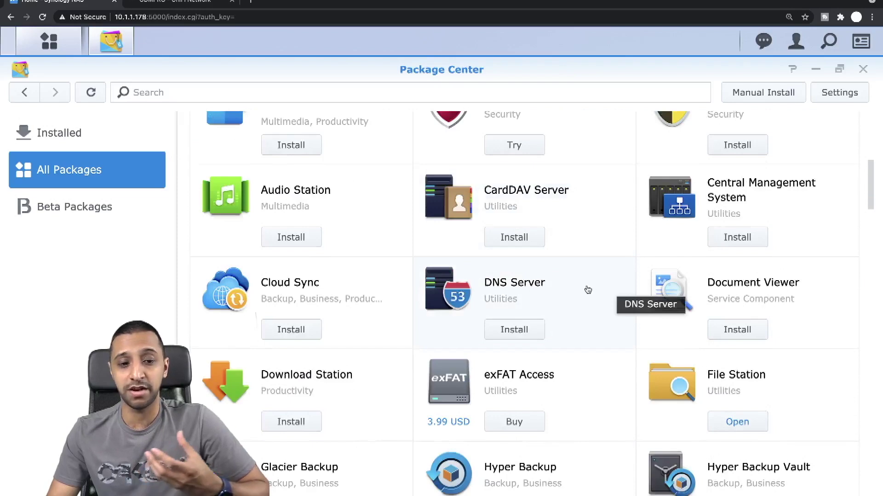
scroll(586, 292, down, 2)
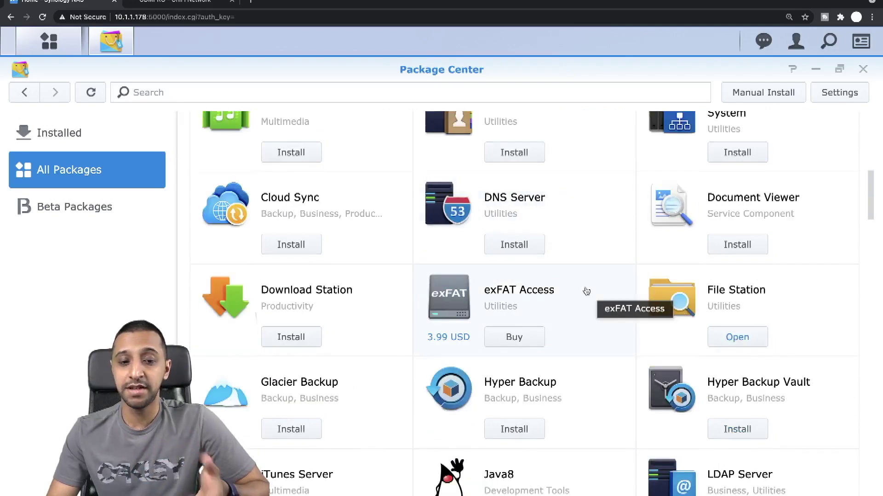
scroll(586, 291, down, 4)
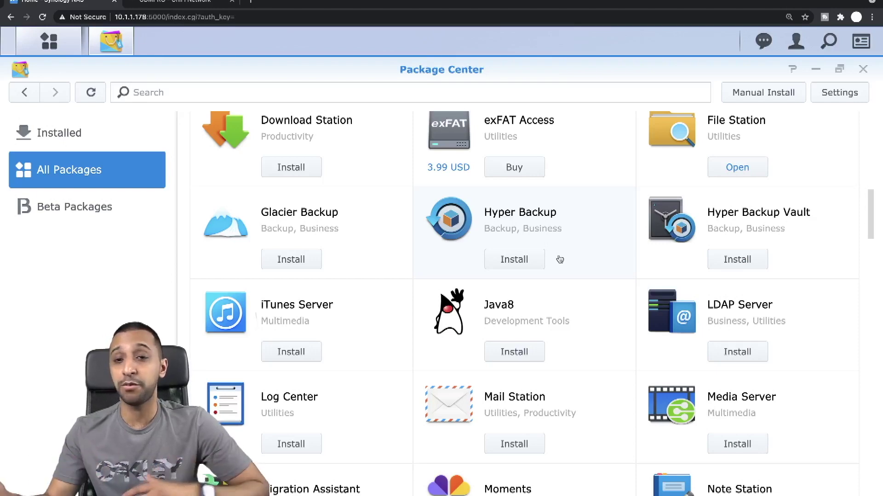
scroll(597, 341, down, 4)
scroll(598, 341, up, 6)
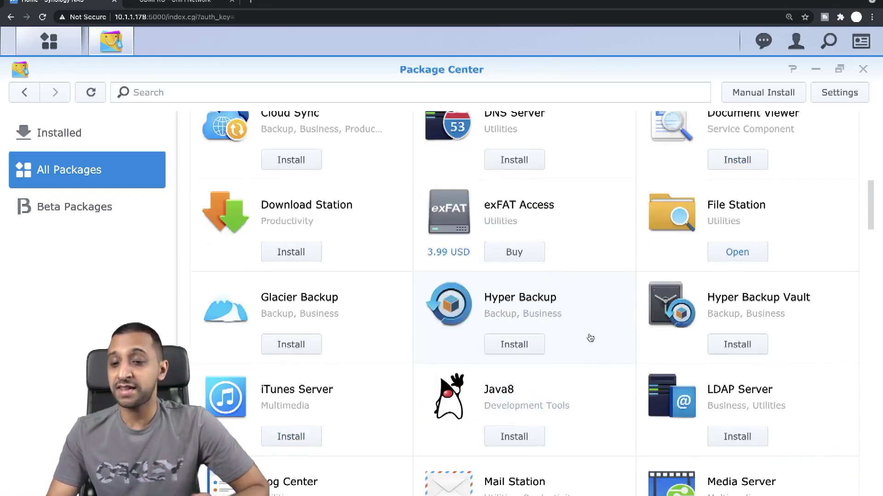
scroll(629, 331, up, 4)
scroll(611, 331, down, 15)
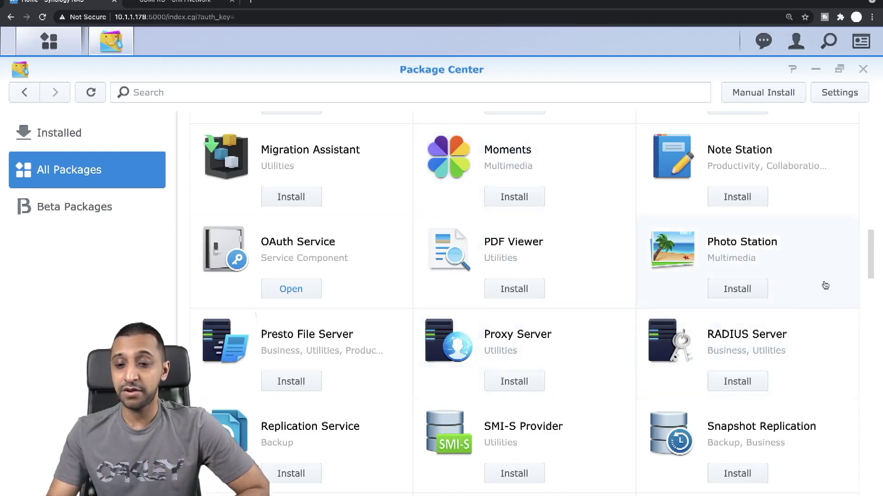
drag(872, 256, 873, 295)
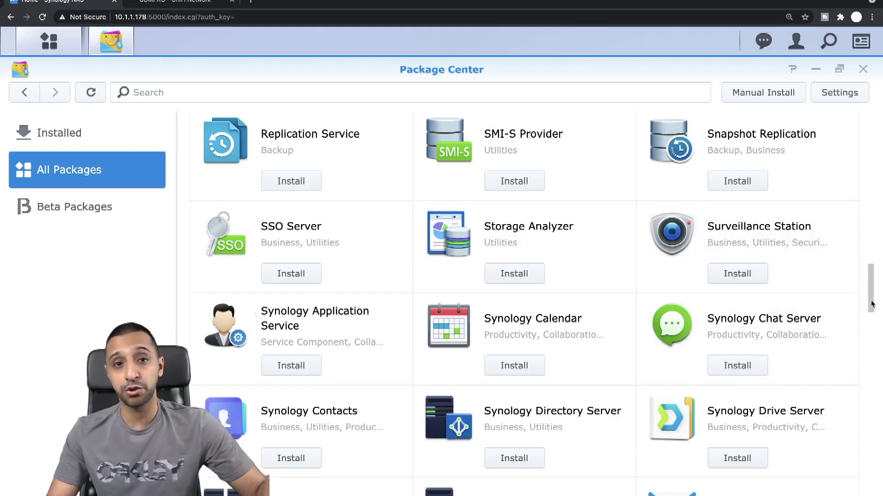
drag(872, 304, 869, 356)
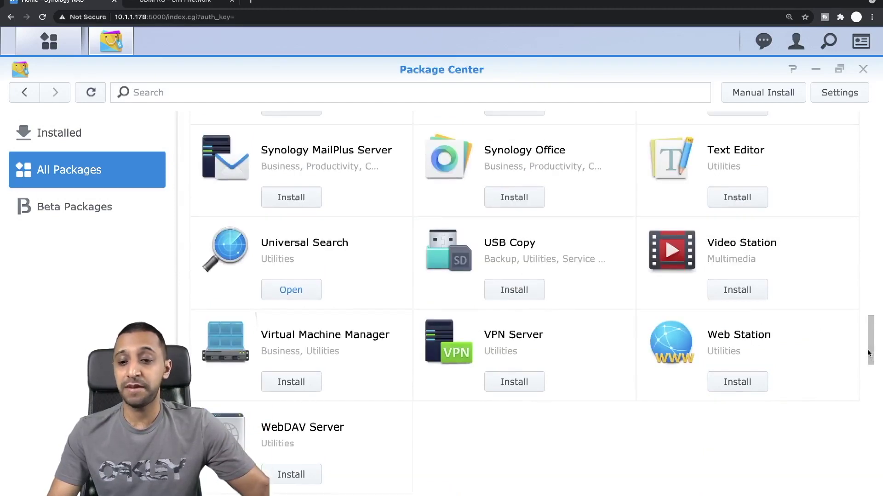
drag(873, 349, 867, 376)
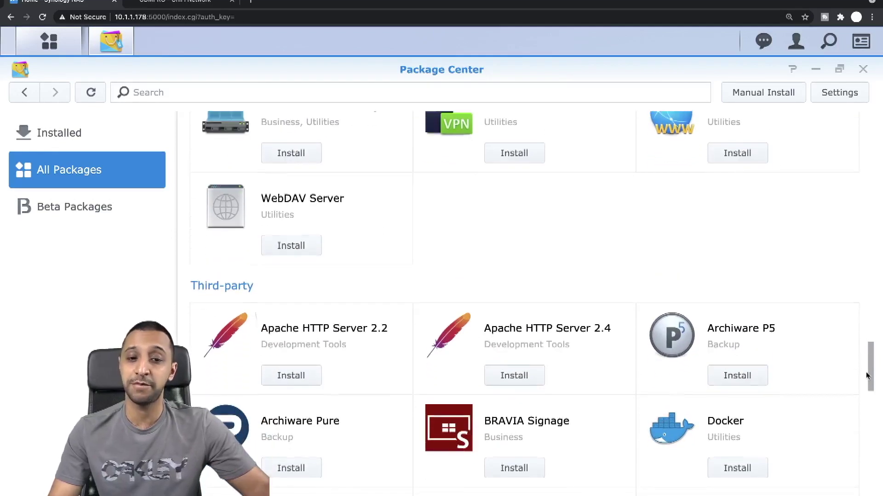
Step: Scroll through Plex Media Server, Python3 and Tomcat7 down to WordPress at the catalogue's end
drag(867, 376, 868, 398)
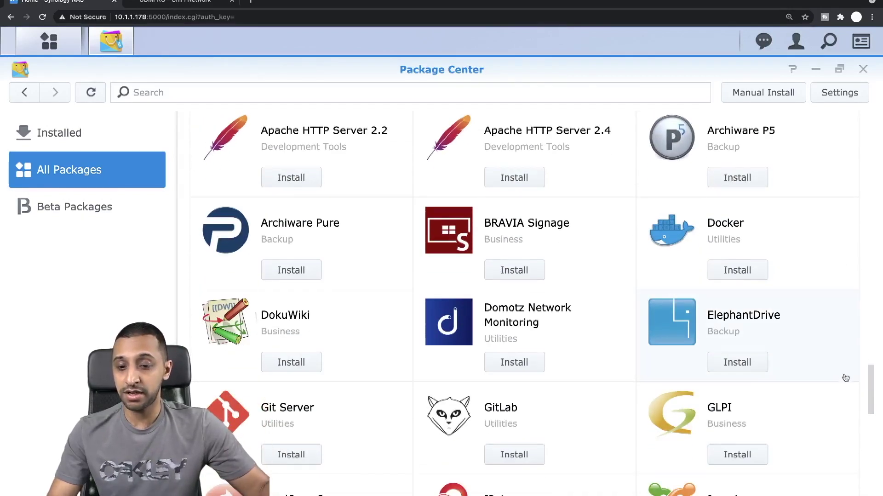
drag(873, 400, 872, 492)
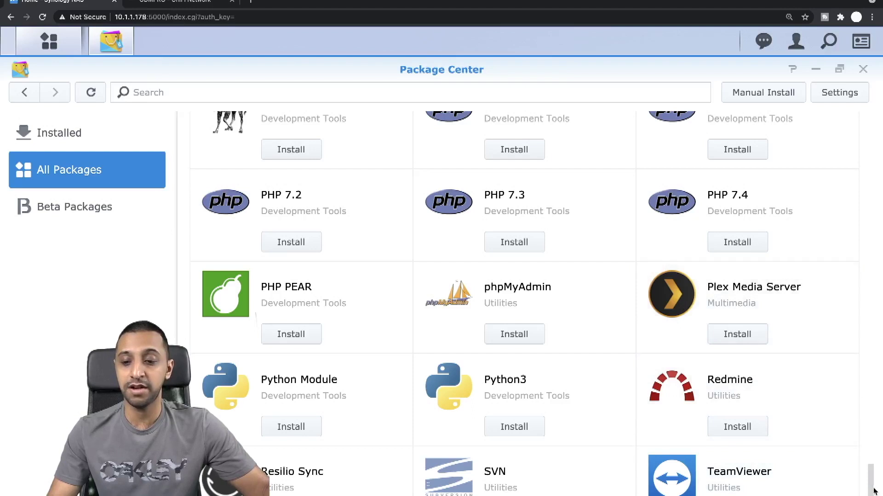
scroll(873, 491, down, 5)
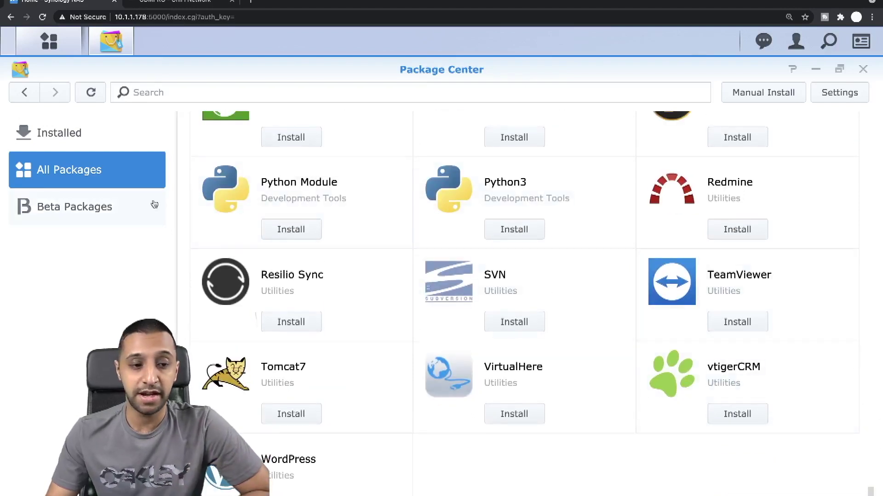
Step: Show the Beta Packages list (Active Backup for Business, Synology Drive Server, Synology Office) and dismiss the notice
click(61, 213)
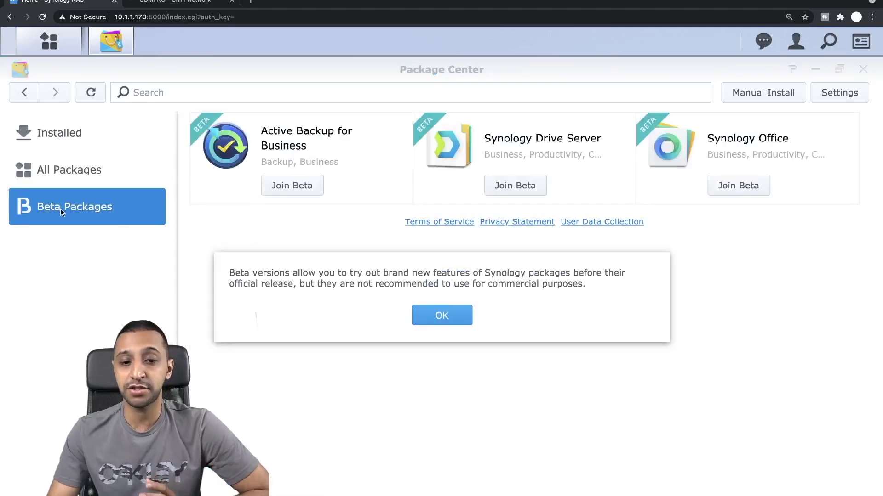
click(450, 320)
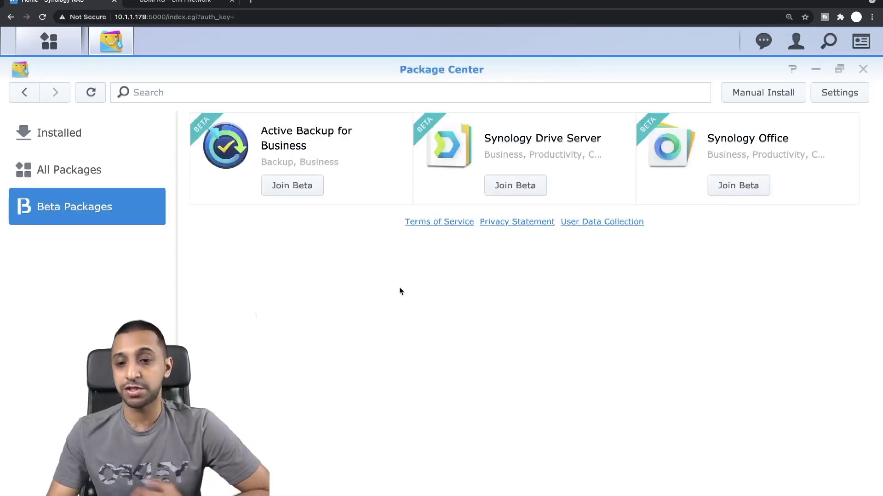